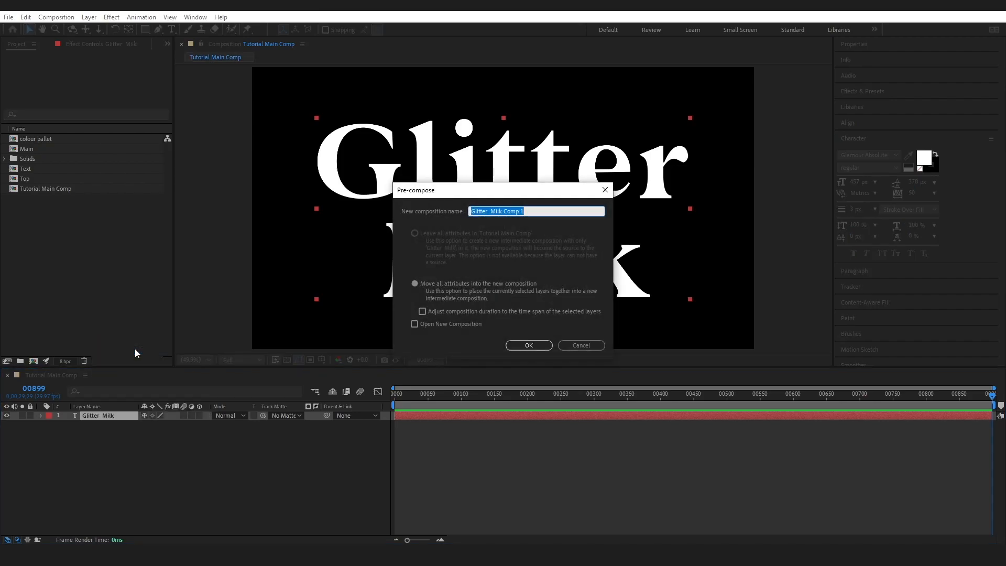
Step: Pre-compose the Glitter Milk text layer as "Gradient" and apply the 4-Color Gradient effect to it
text(Gradient)
click(524, 344)
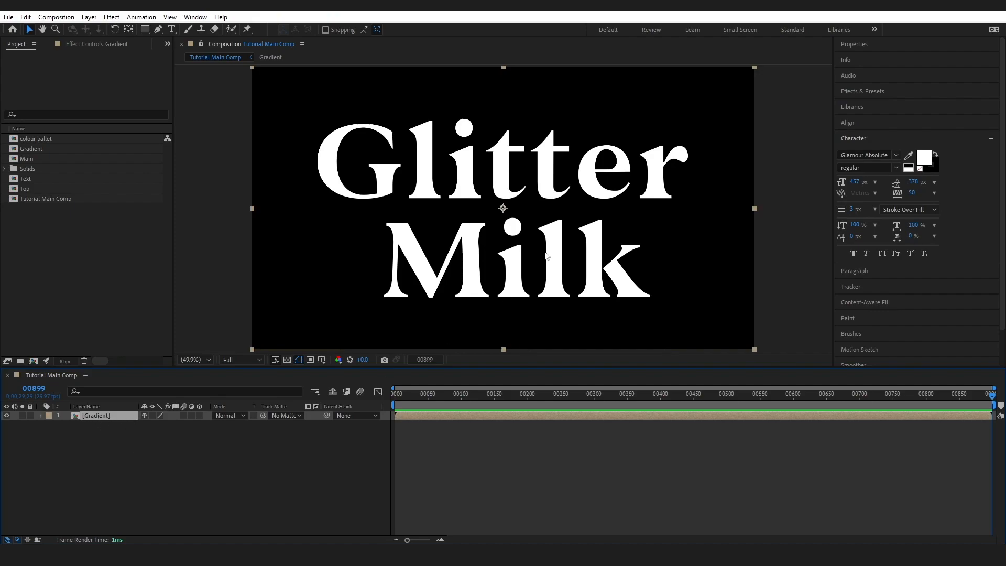
click(876, 91)
click(861, 104)
text(gradient)
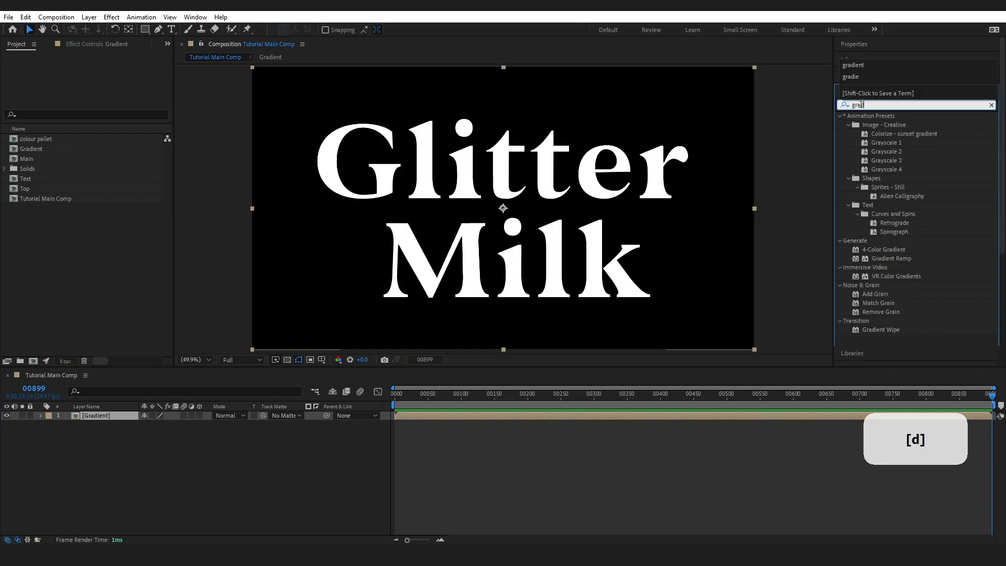
drag(887, 153, 112, 415)
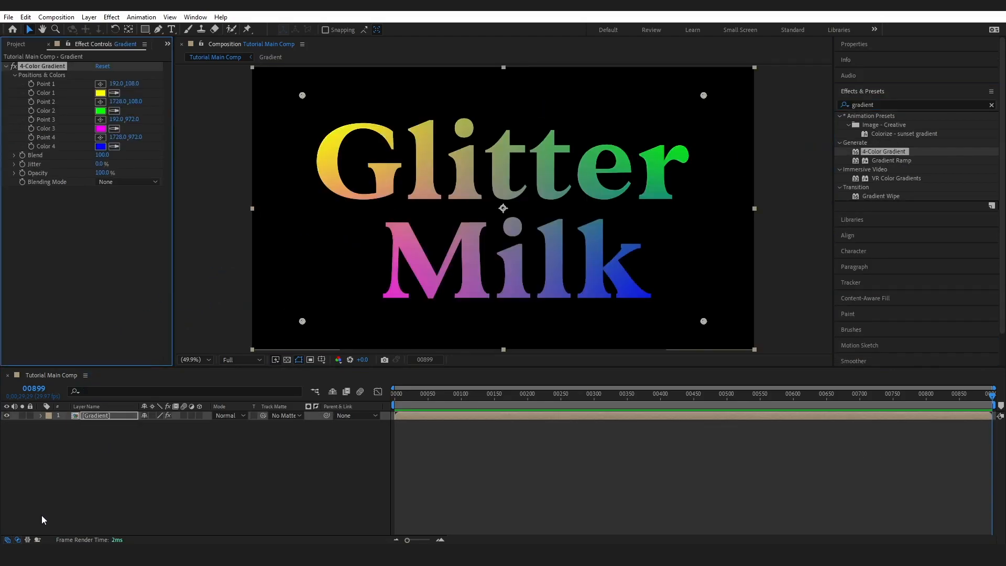
Step: Change Color 1 of the 4-Color Gradient on the Gradient layer to a bright spring green
click(100, 93)
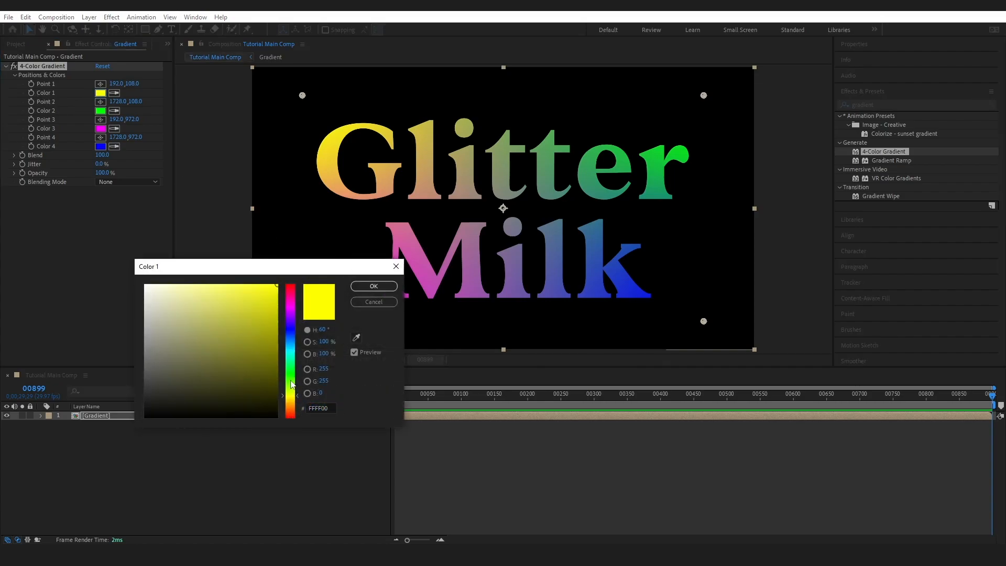
drag(292, 385, 291, 364)
click(385, 287)
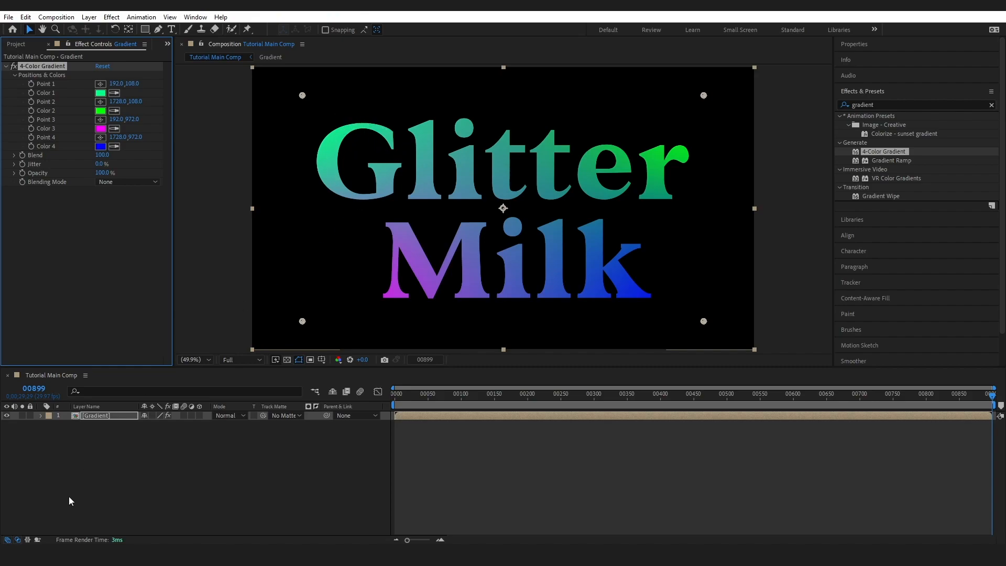
Step: Duplicate the Gradient layer and rename the upper copy "Text Offset 1"
click(93, 454)
click(105, 417)
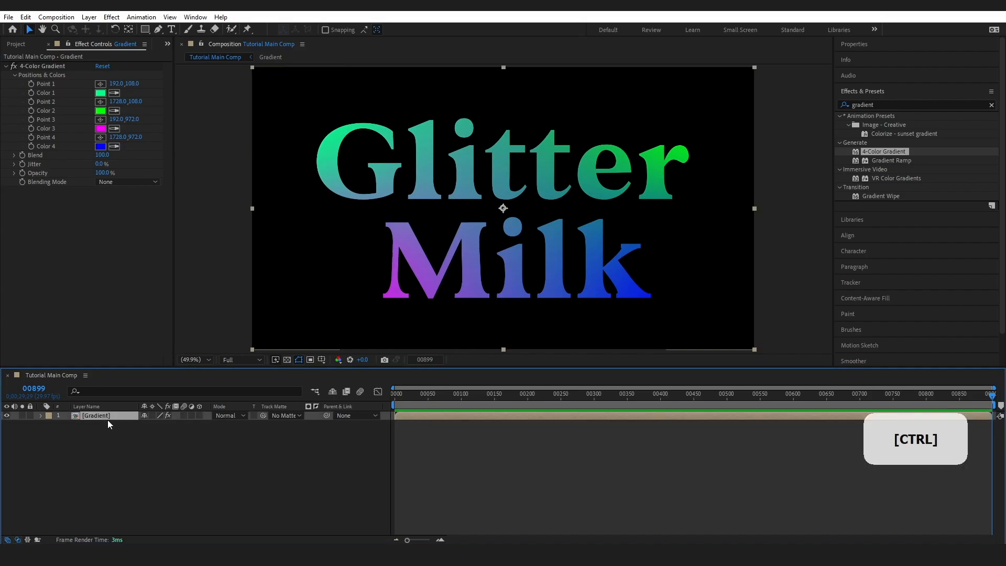
key(ctrl+d)
right_click(106, 417)
click(147, 389)
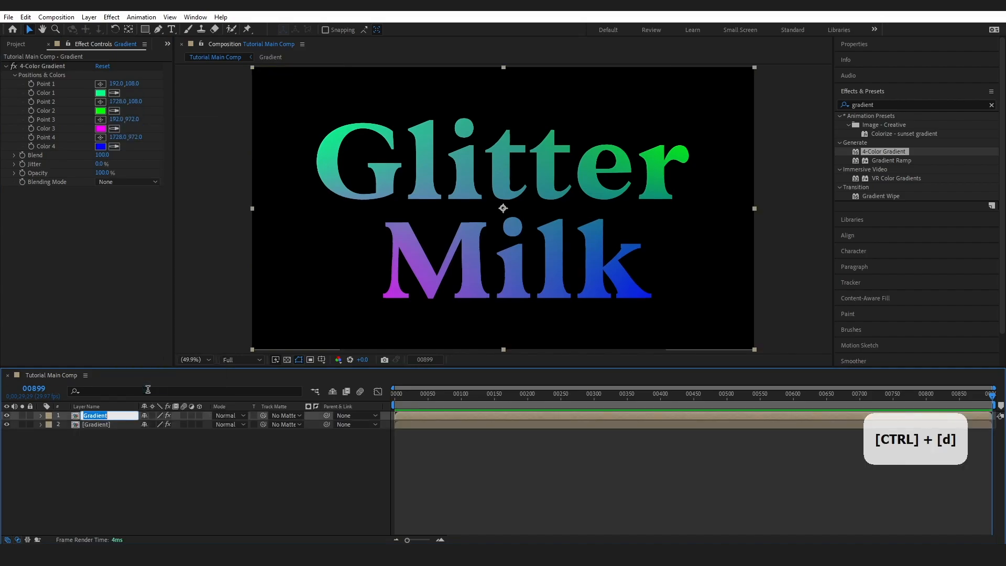
text(Text Offset 1)
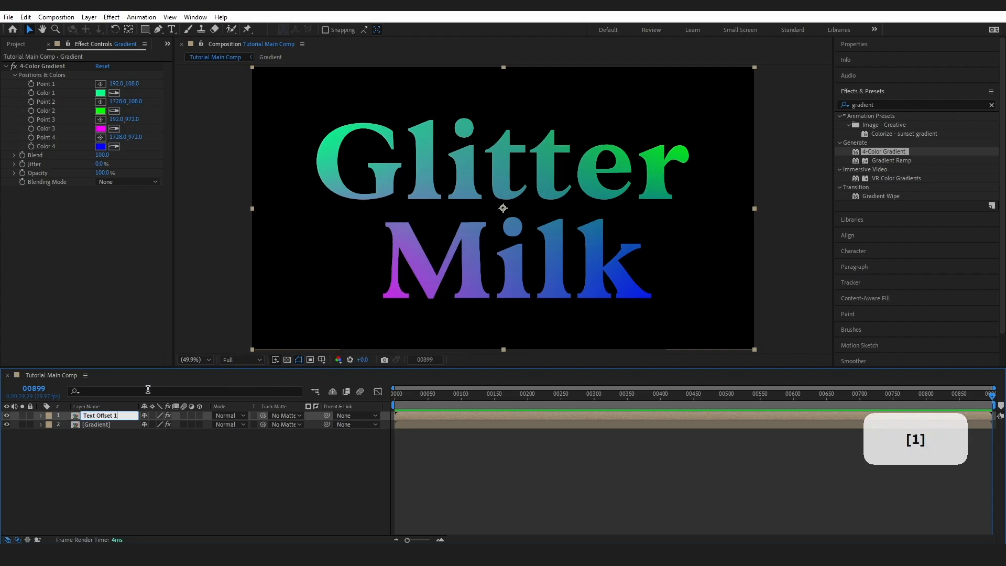
key(Return)
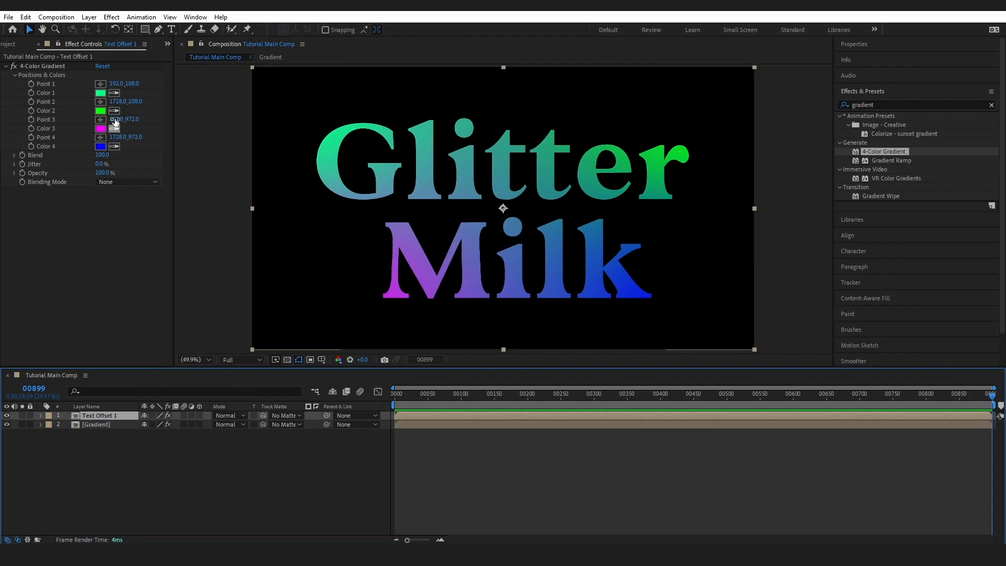
Step: Replace the 4-Color Gradient effect on Text Offset 1 with a Fill effect
click(58, 66)
key(Delete)
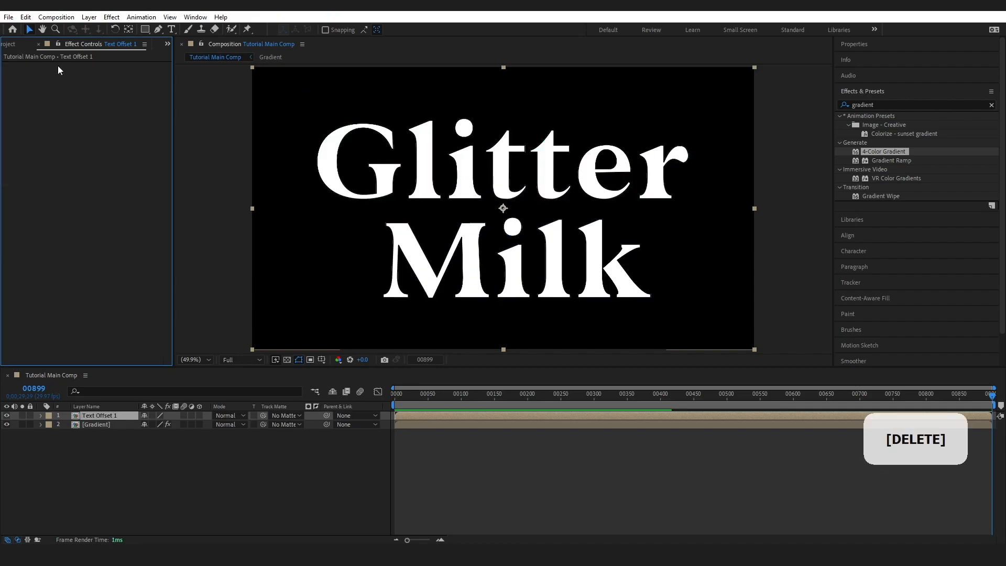
click(991, 105)
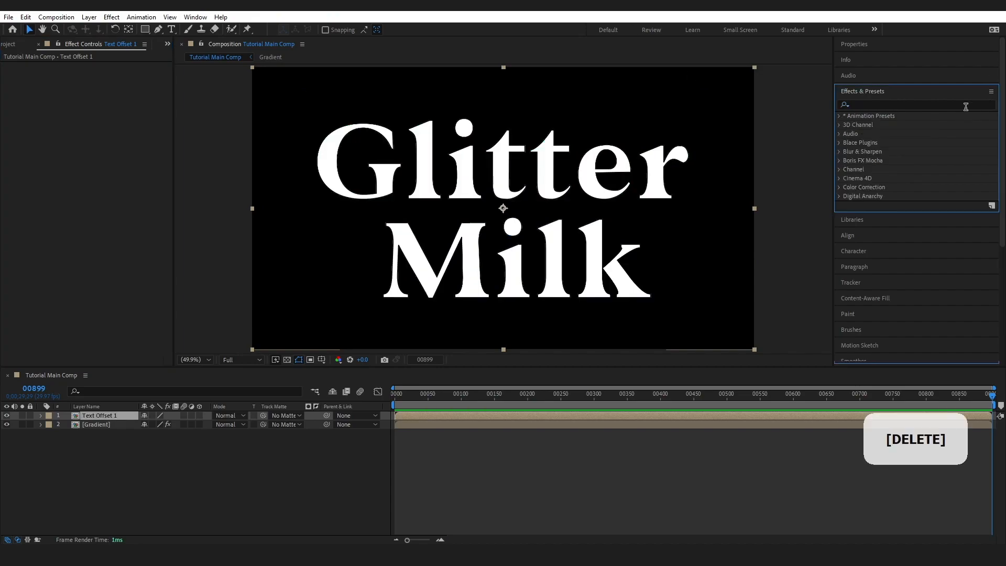
click(880, 105)
text(fill)
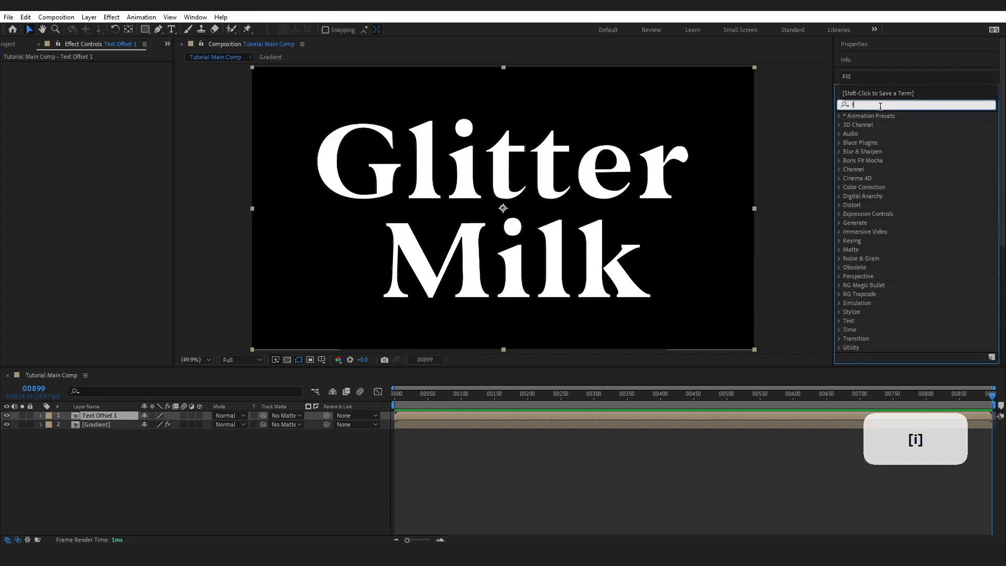
drag(876, 169, 107, 418)
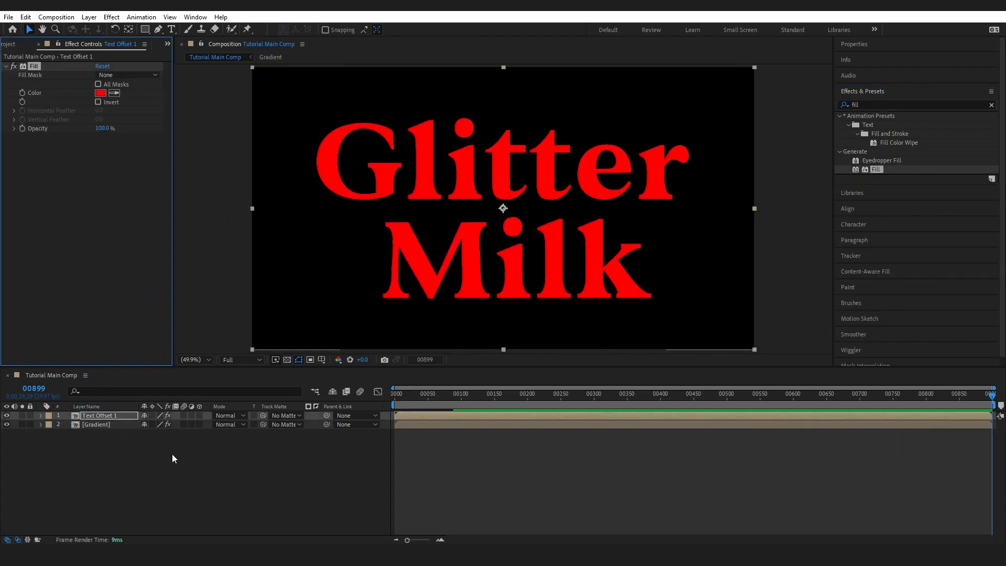
Step: Set the Fill color of Text Offset 1 to magenta D100D3
click(99, 94)
drag(289, 334, 293, 308)
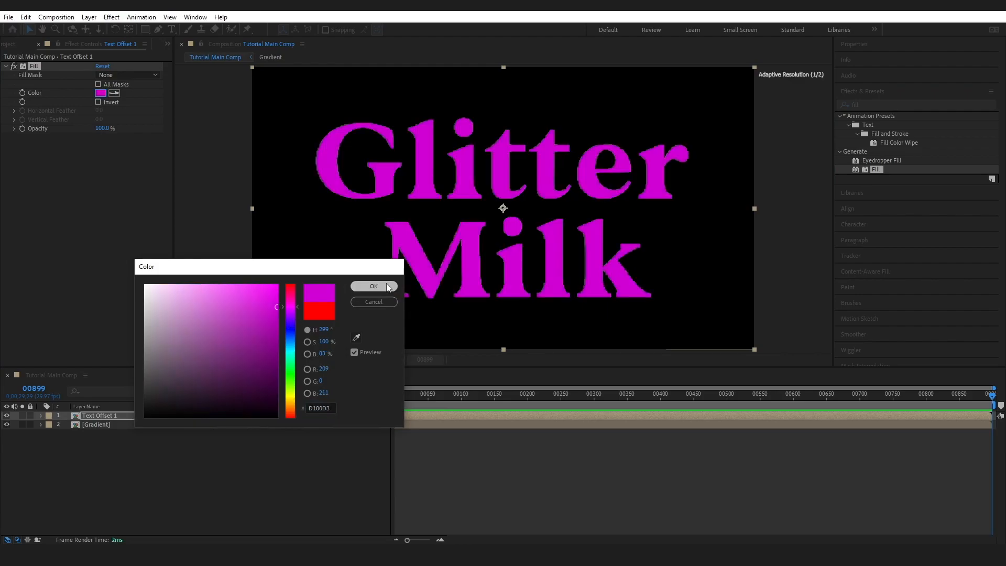
click(374, 286)
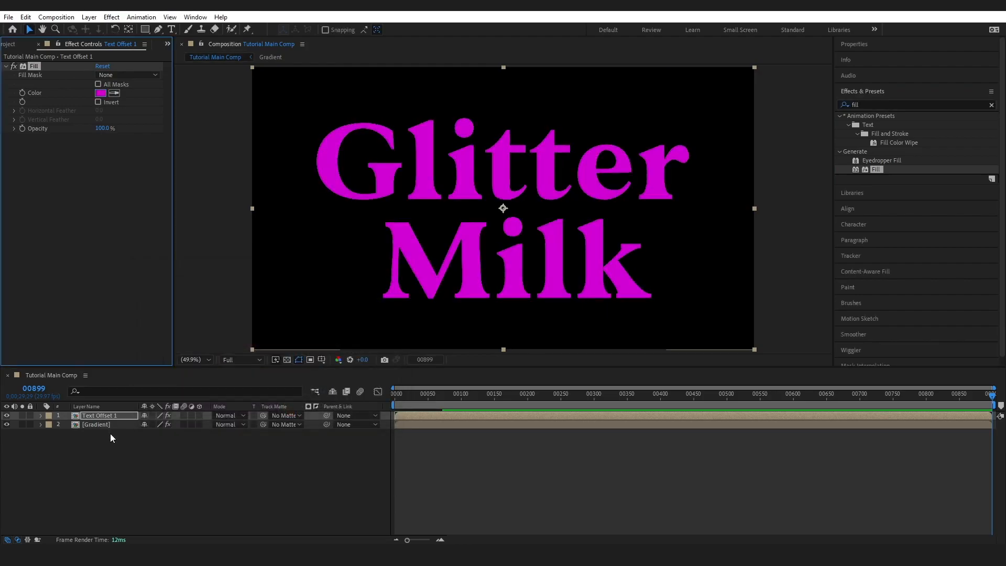
Step: Set the X position of Text Offset 1 to 970 and move the layer beneath the Gradient layer
click(40, 416)
click(50, 434)
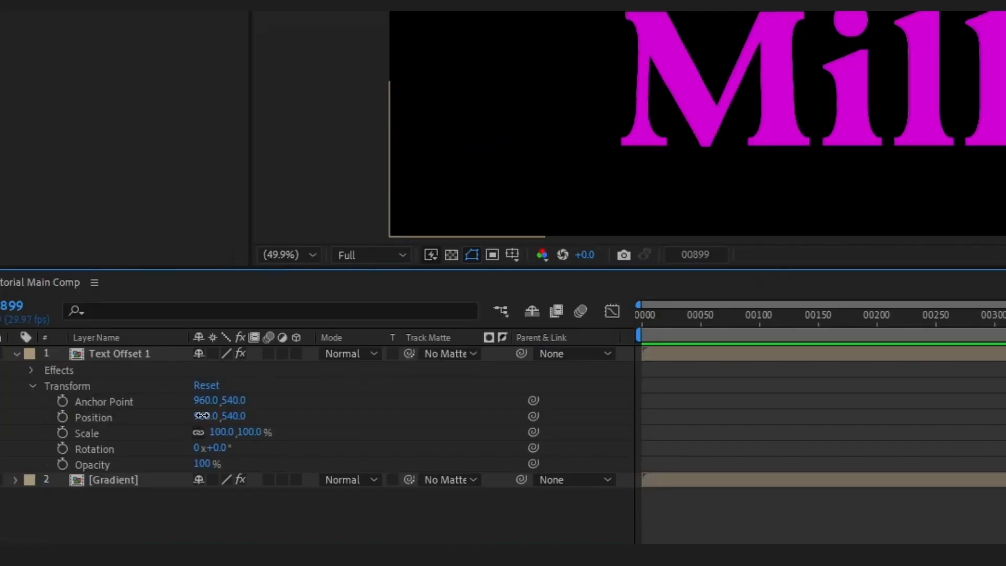
click(205, 416)
text(970)
key(Return)
drag(97, 419, 107, 513)
click(108, 515)
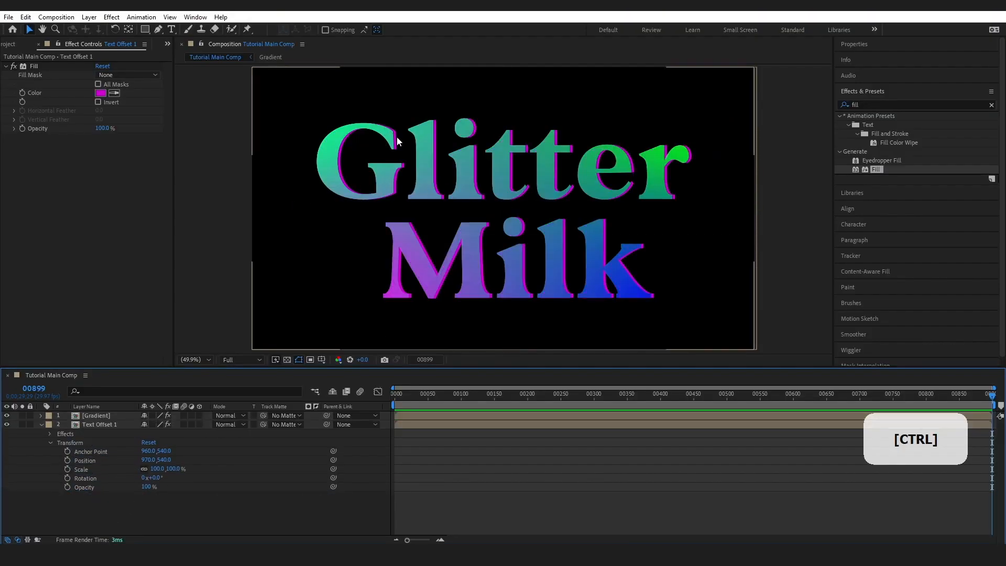
Step: Duplicate the Text Offset 1 layer twice to make Text Offset 2 and Text Offset 3
click(99, 423)
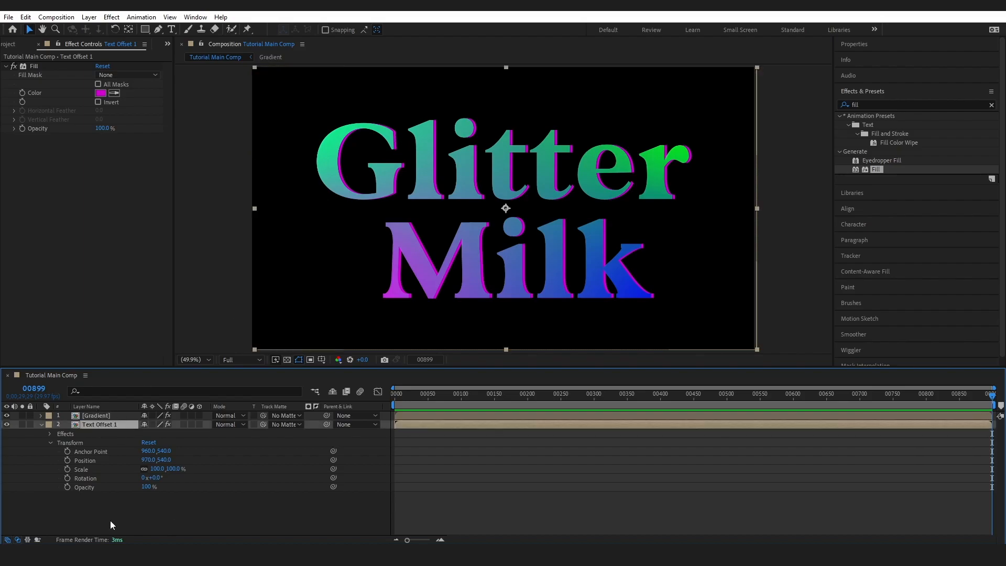
key(ctrl+d)
key(ctrl+d)
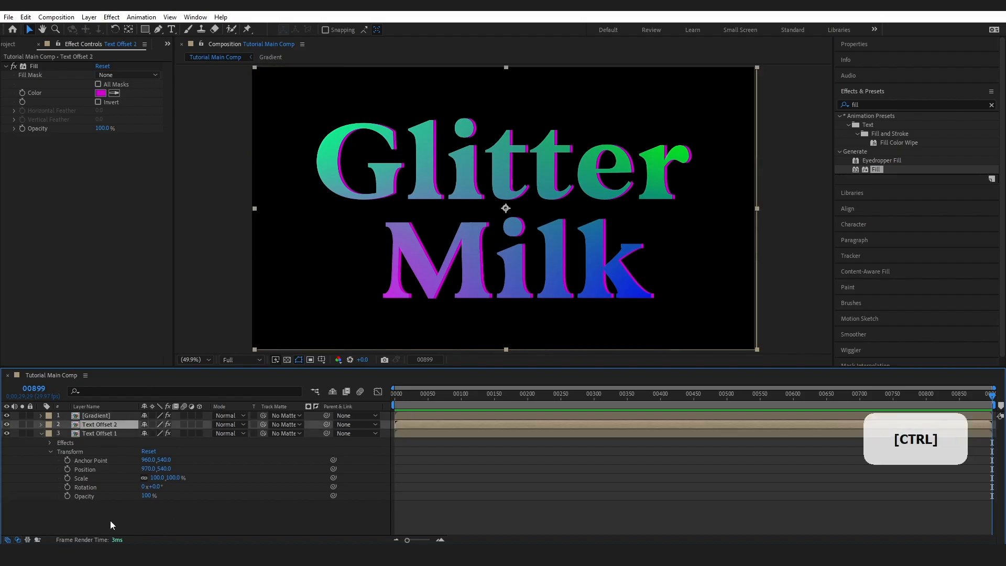
Step: Set the X position of Text Offset 2 to 980
click(89, 433)
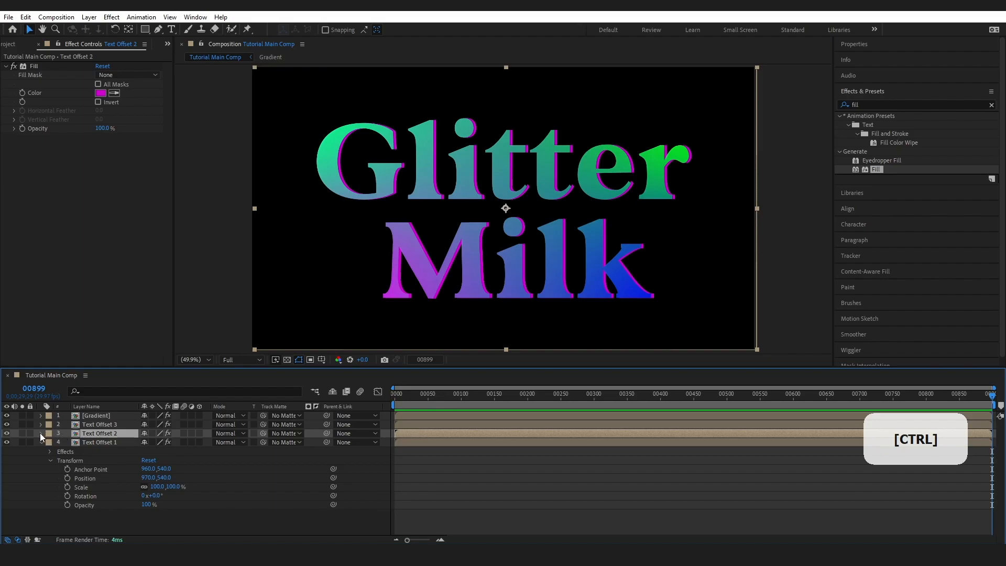
click(40, 433)
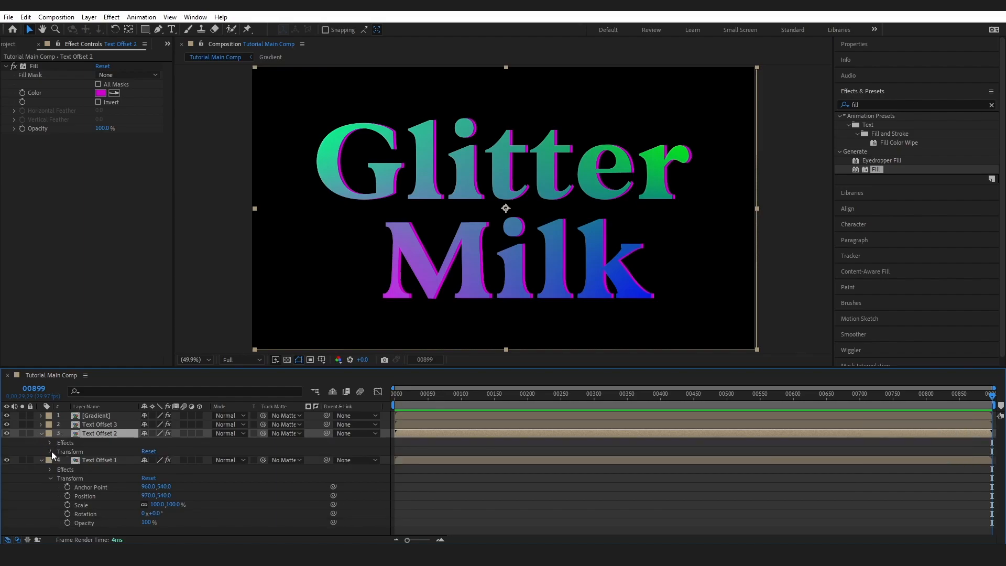
click(50, 451)
click(149, 470)
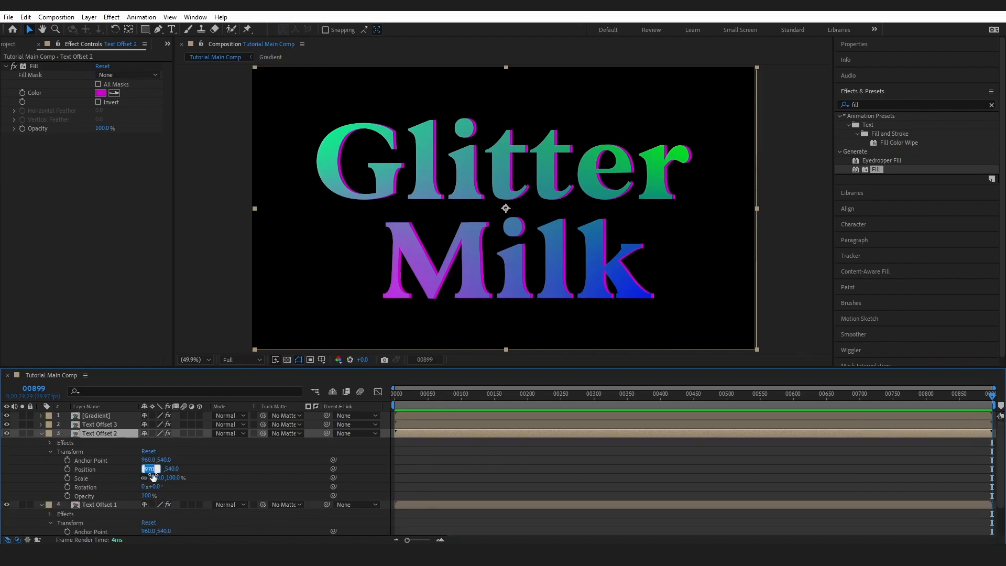
text(960)
key(Tab)
key(Tab)
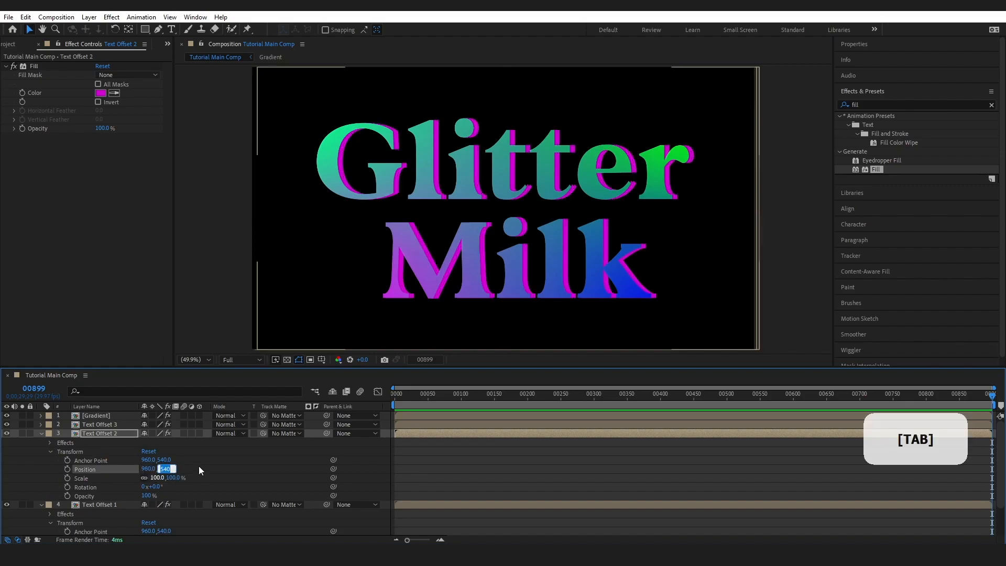
Step: Shift Text Offset 3 farther right than Text Offset 2, and stack the offset layers in order 1, 2, 3 beneath Gradient
click(41, 424)
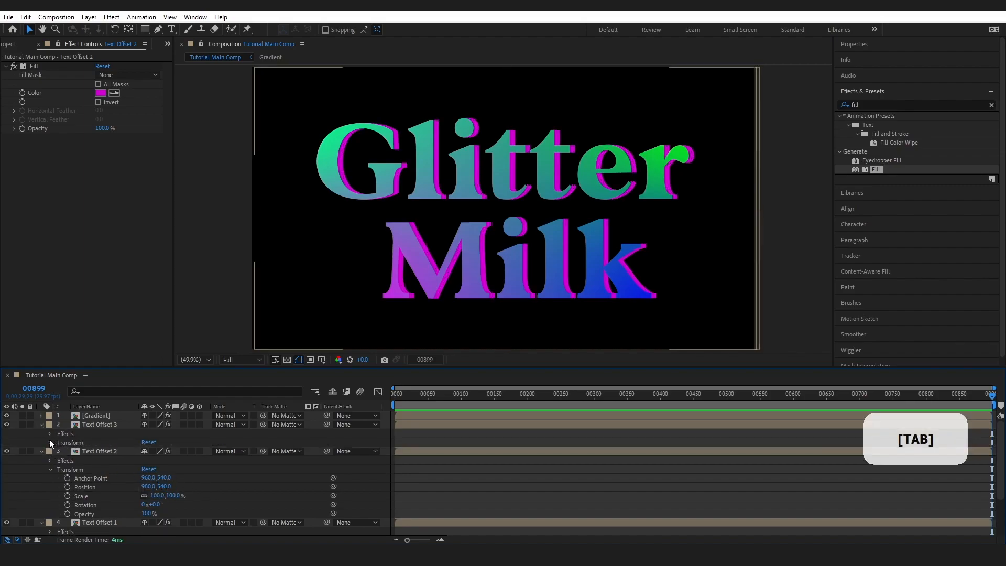
click(50, 443)
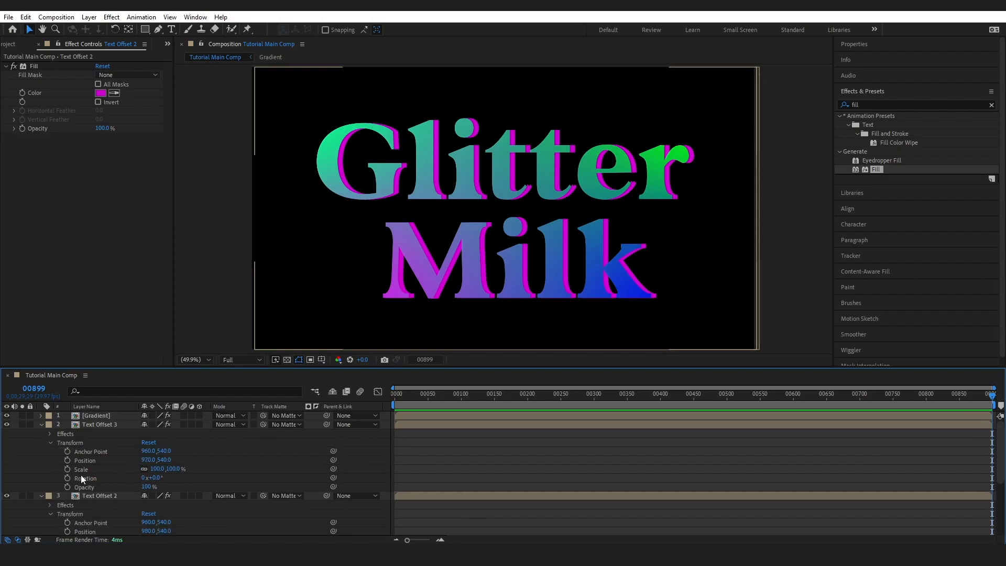
click(147, 460)
text(9)
key(Return)
click(111, 435)
mouse_move(111, 442)
mouse_down()
mouse_move(113, 454)
mouse_move(114, 426)
mouse_move(112, 460)
mouse_up()
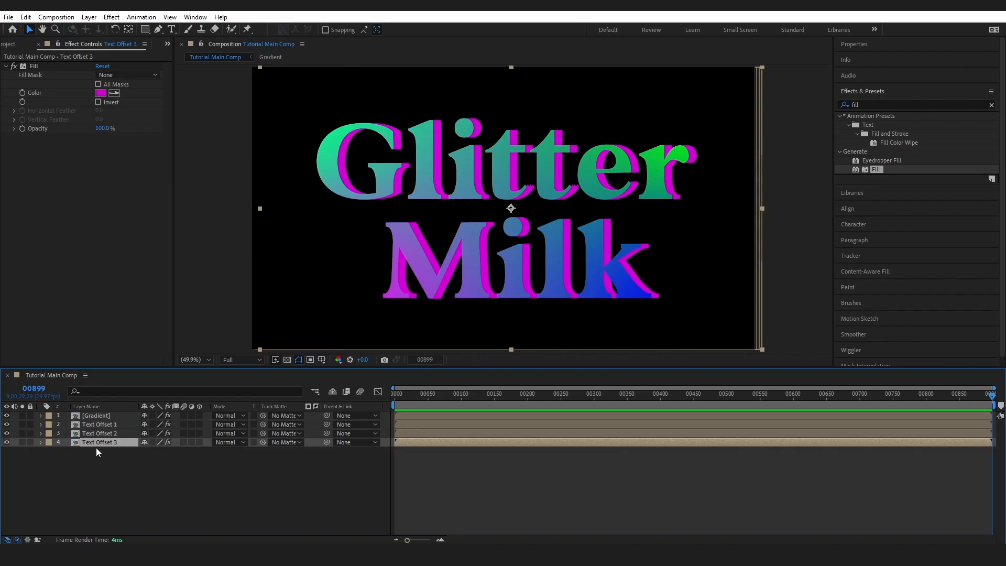
Step: Set the Fill color of Text Offset 2 to pink F12DB3
click(102, 434)
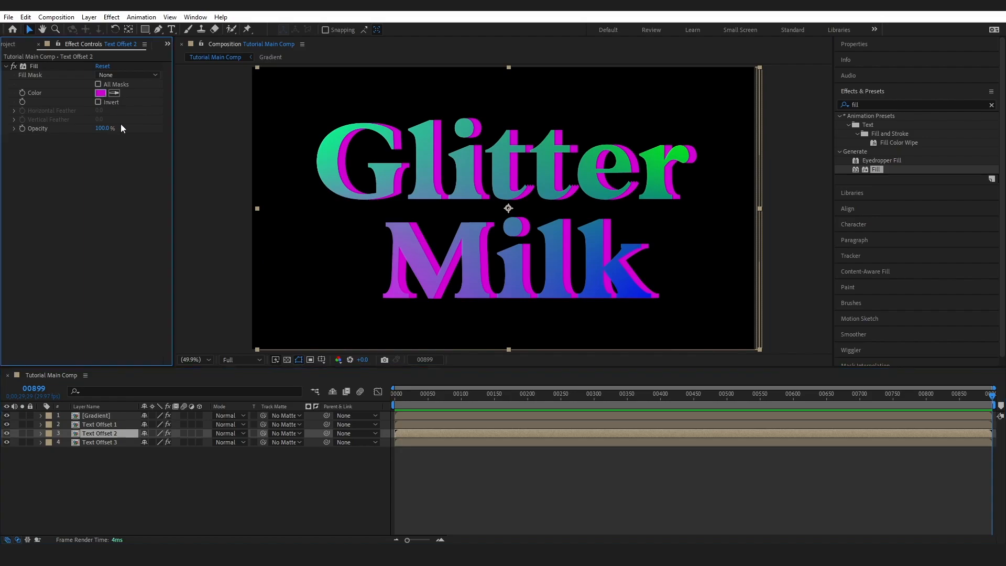
click(101, 94)
click(289, 302)
click(255, 288)
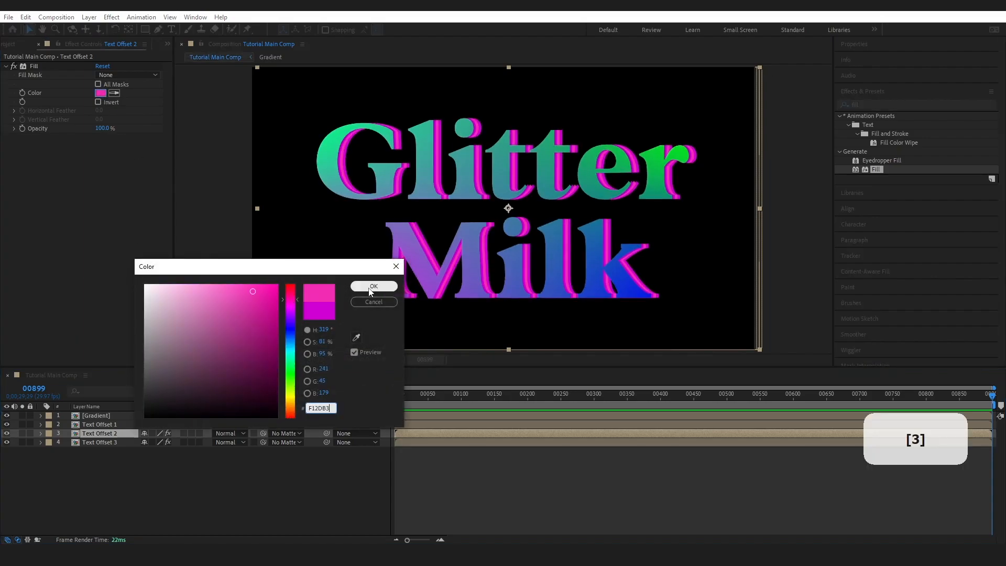
click(373, 288)
Step: Change the Fill color of Text Offset 3 to hot pink and move the playhead to frame 73
click(100, 442)
click(102, 94)
click(291, 294)
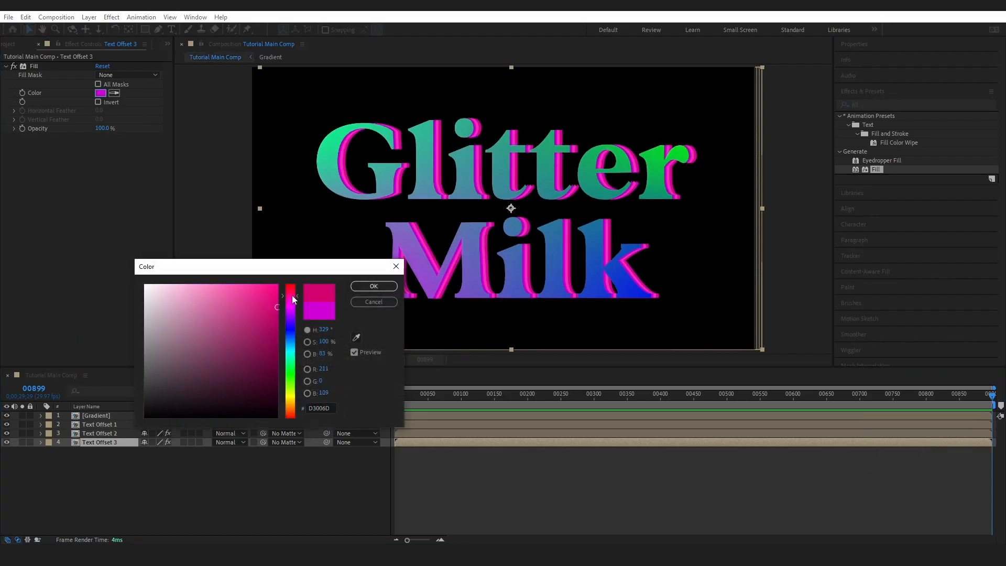
click(364, 286)
drag(394, 395, 443, 395)
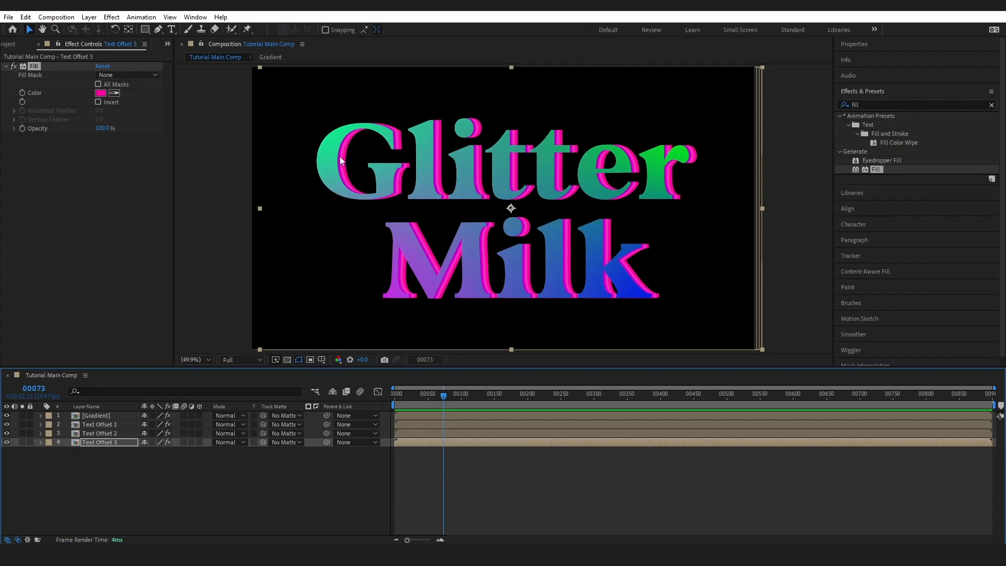
click(136, 477)
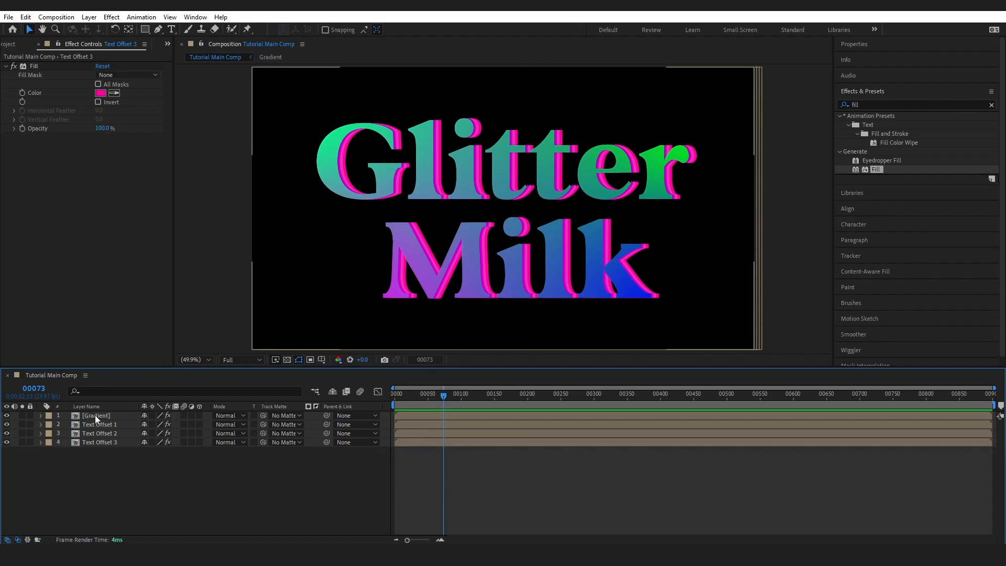
Step: Duplicate the Gradient layer and remove the 4-Color Gradient effect from the upper copy
click(96, 415)
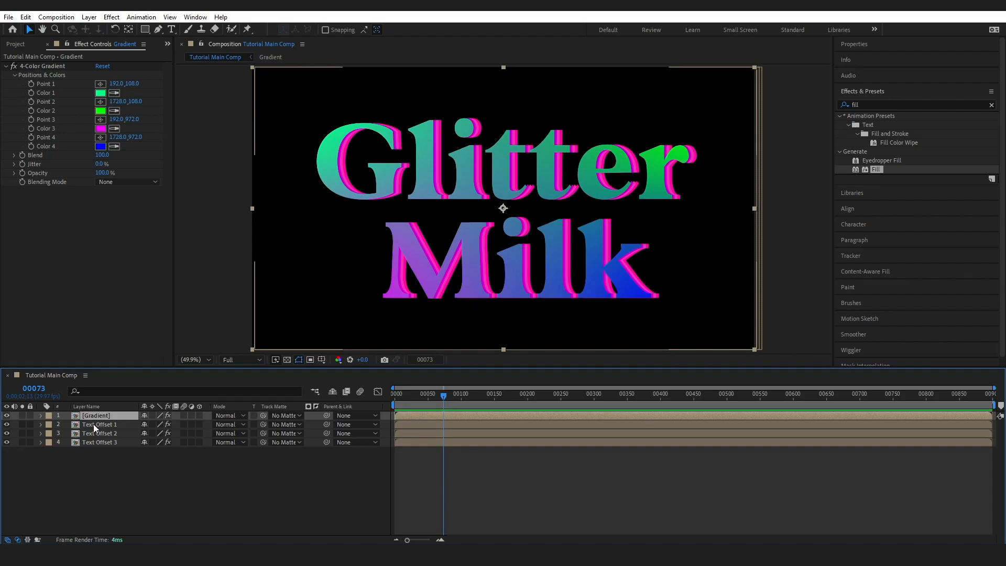
key(ctrl+d)
click(45, 66)
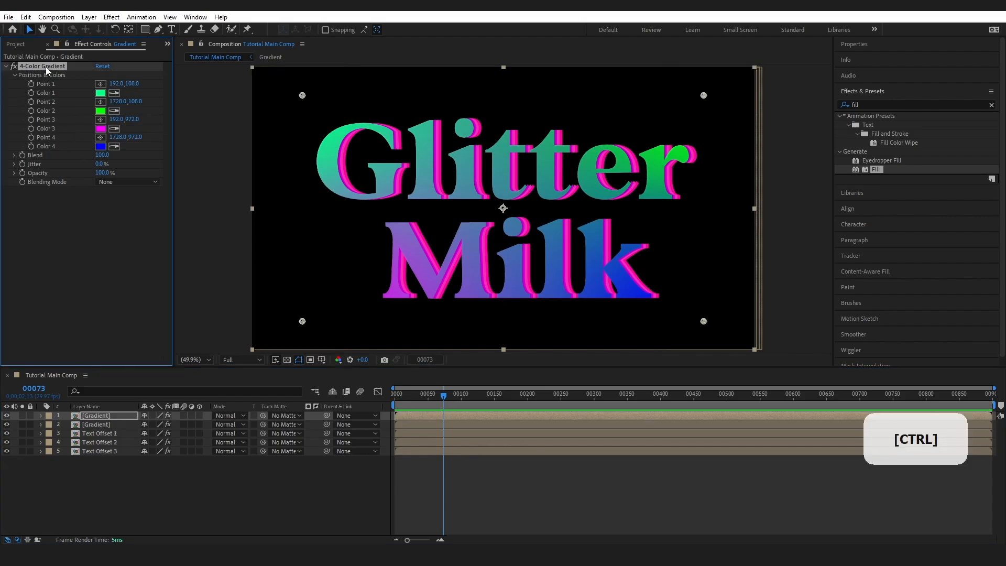
key(Delete)
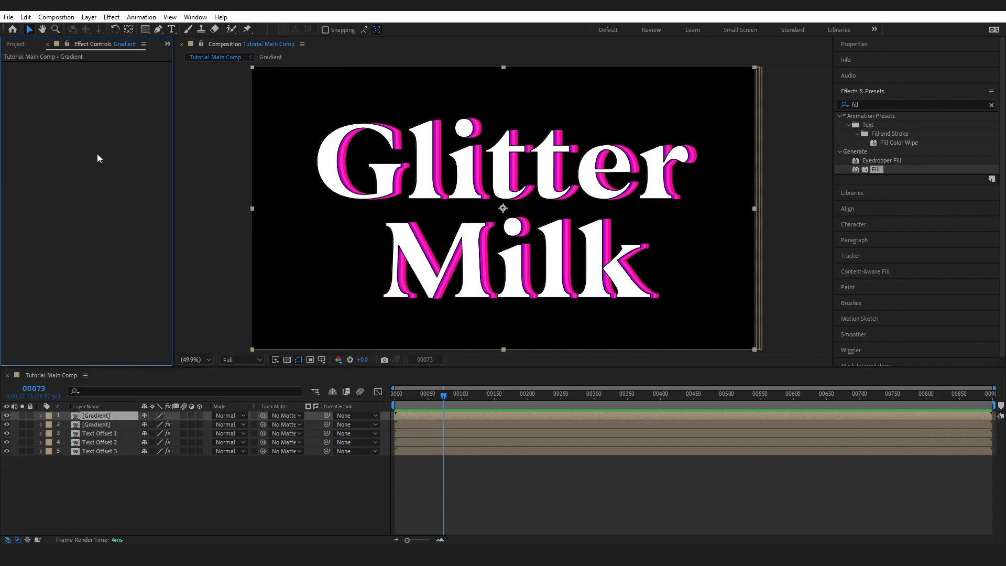
Step: Add a Stroke layer style to the upper Gradient copy and set the stroke color to black
right_click(81, 416)
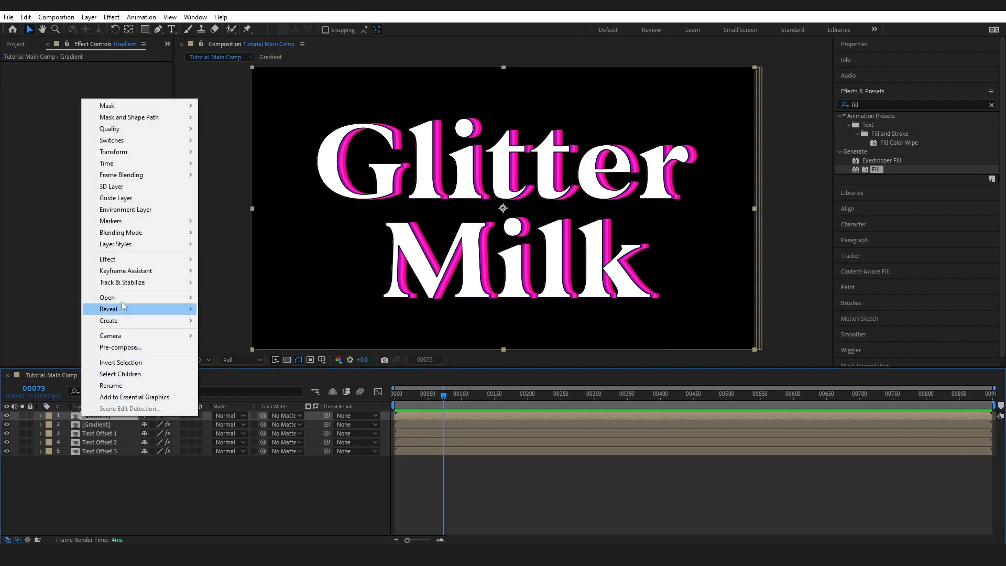
mouse_move(138, 249)
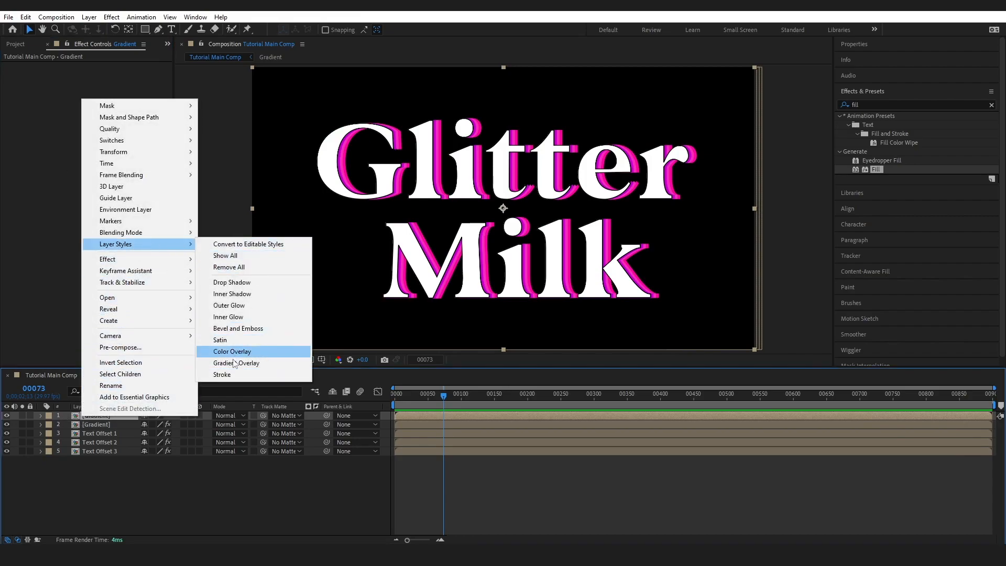
click(228, 375)
click(59, 452)
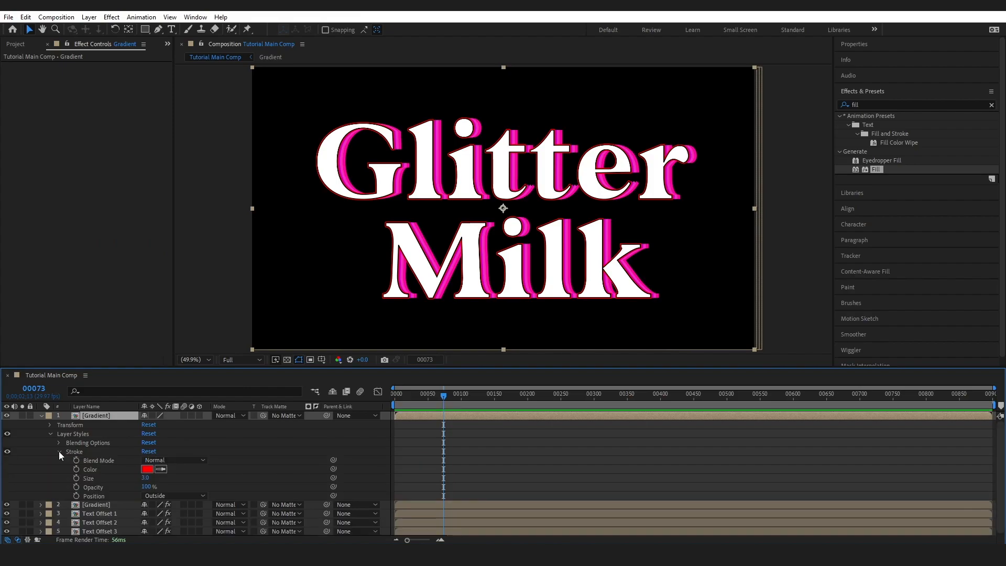
click(149, 468)
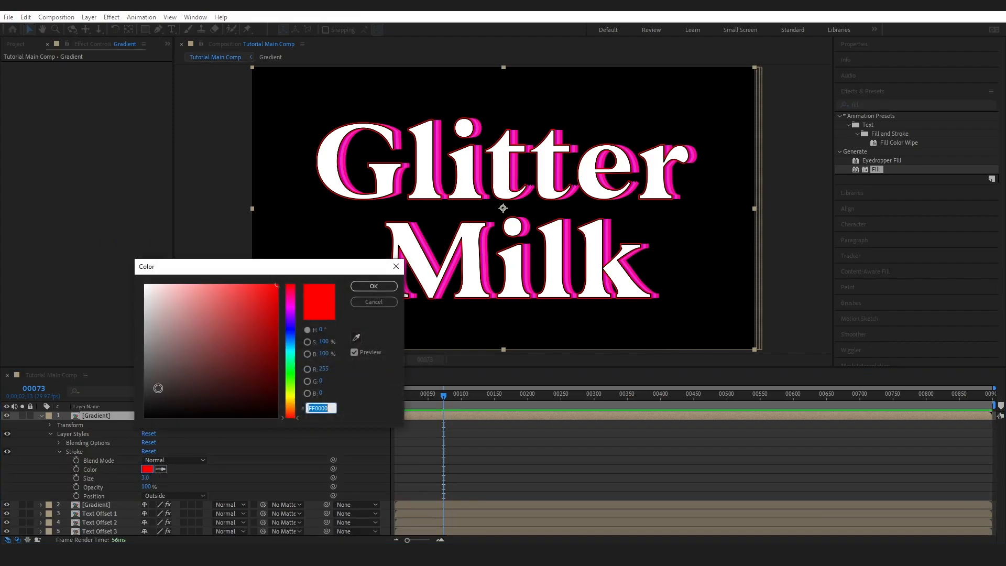
click(157, 388)
click(373, 285)
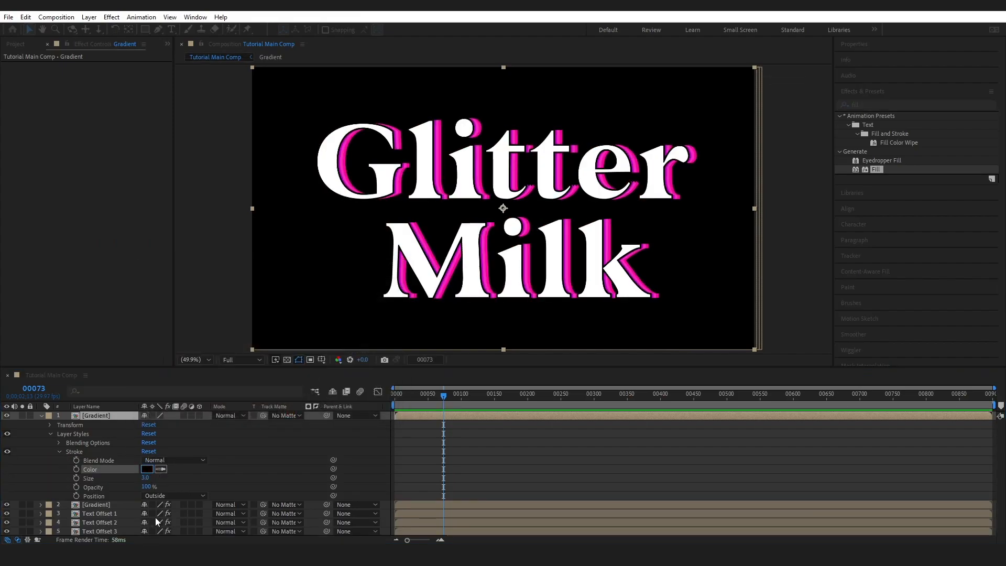
Step: Set the Stroke size of the upper Gradient copy to 6
click(145, 478)
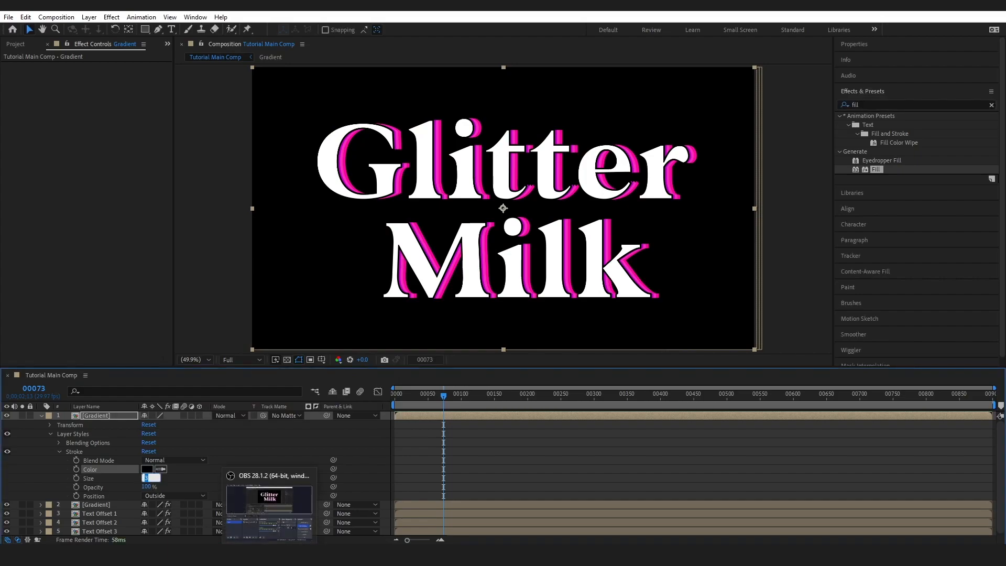
text(6)
key(Return)
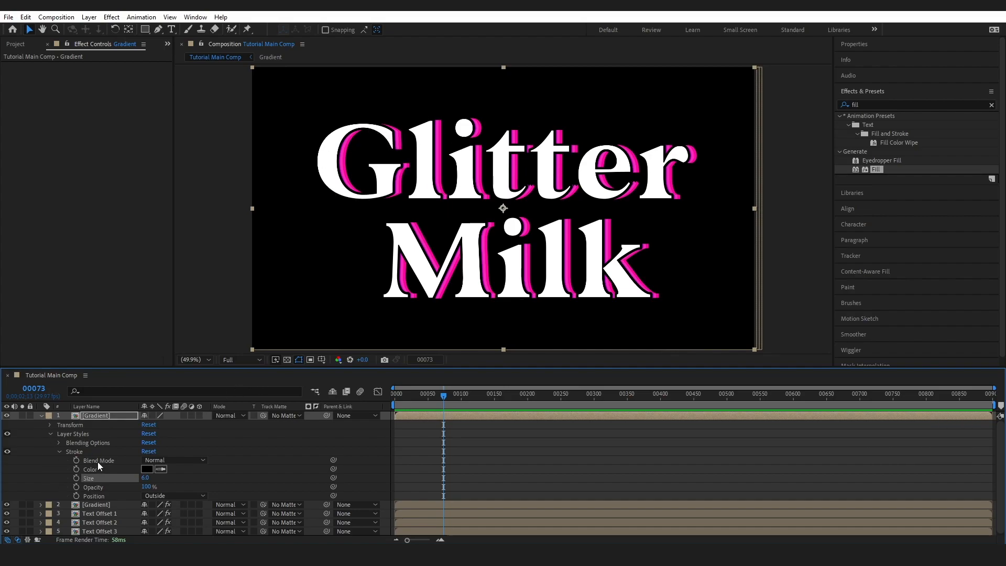
Step: Lower the Fill Opacity in the upper Gradient copy's Advanced Blending options until its white fill is fully transparent
click(58, 443)
click(68, 469)
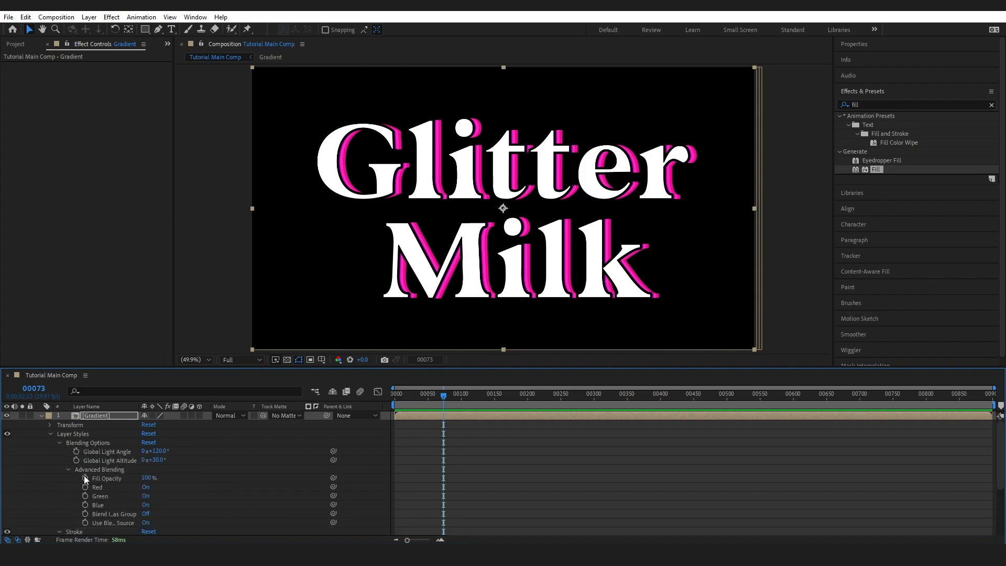
drag(147, 478, 51, 482)
click(41, 416)
Step: Rename the upper Gradient copy as Text Stroke
right_click(101, 415)
click(133, 384)
text(Text)
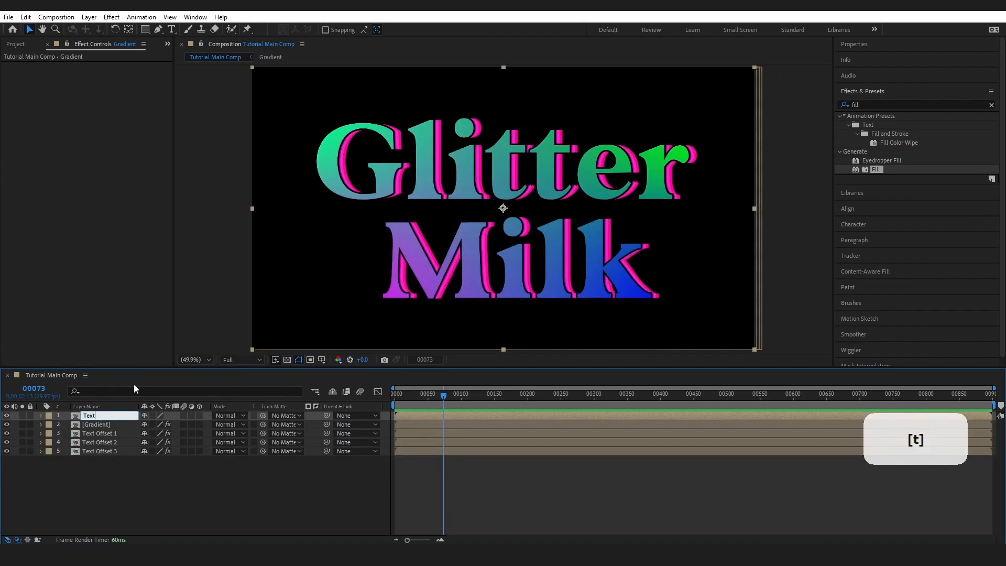
text( Stroke)
key(Return)
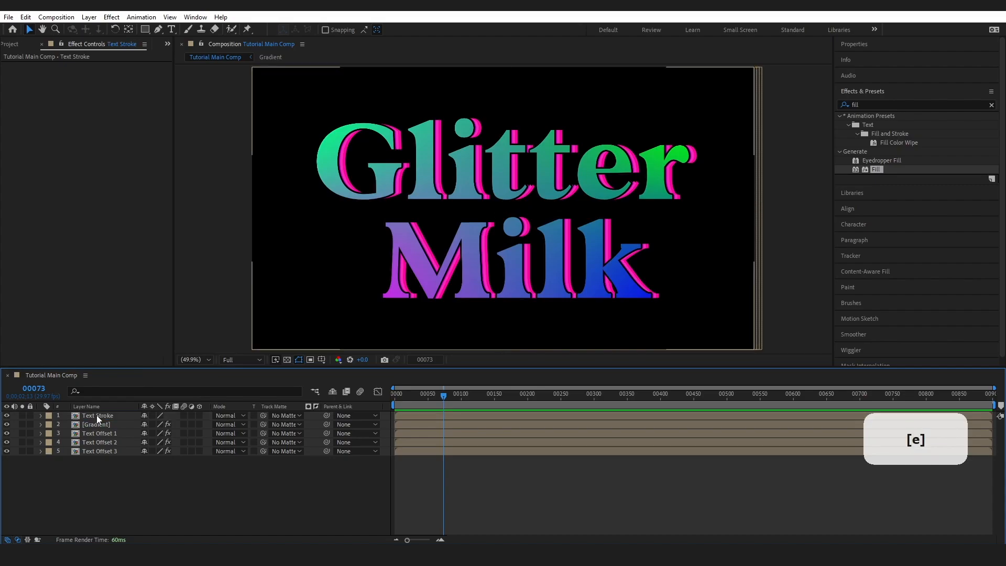
Step: Duplicate the Text Stroke layer and rename the copy as Hidden Stroke
click(98, 415)
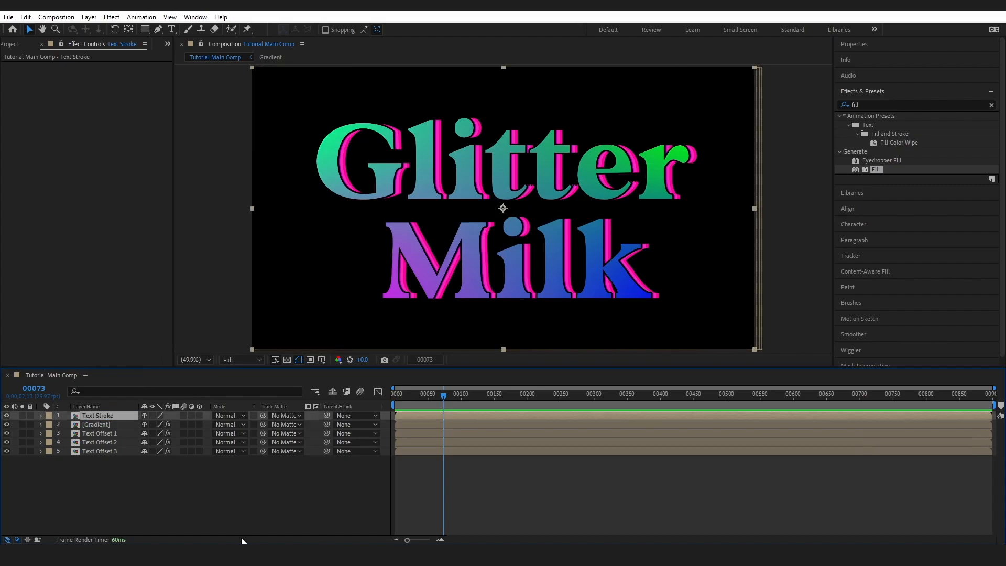
key(ctrl+d)
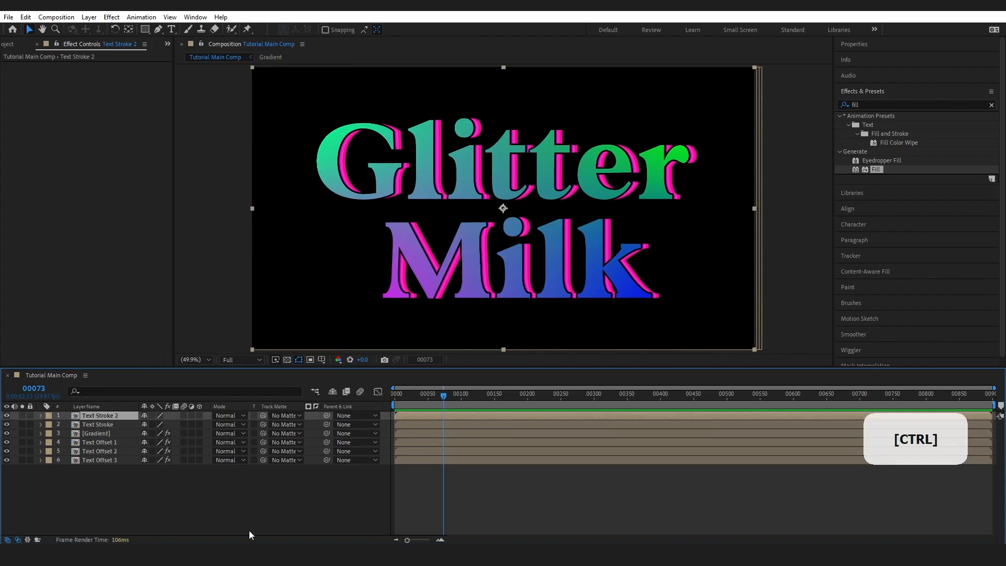
right_click(109, 415)
click(139, 384)
text(Hidden Stroke)
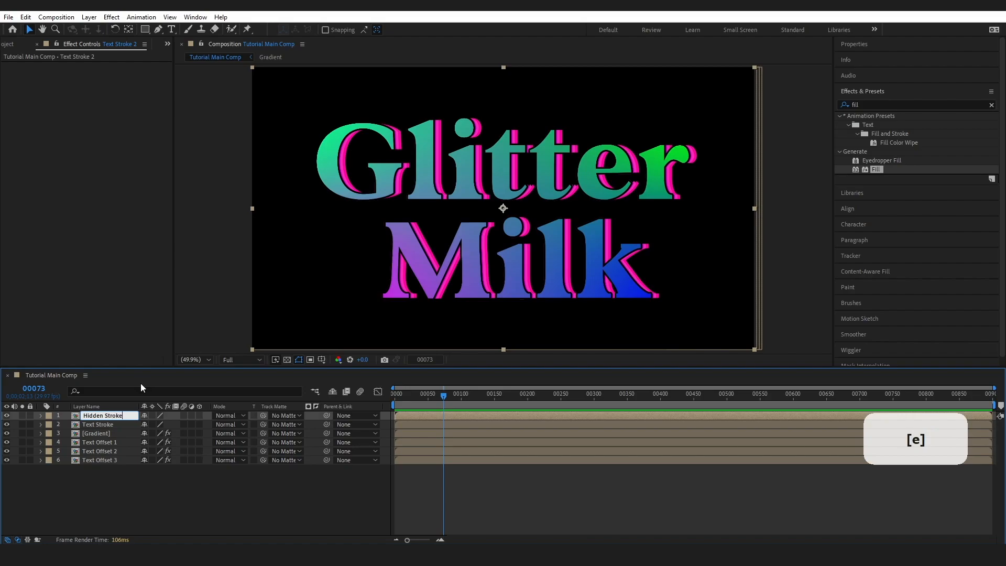
click(42, 416)
Step: Change the Stroke color of the Hidden Stroke layer to white
click(42, 415)
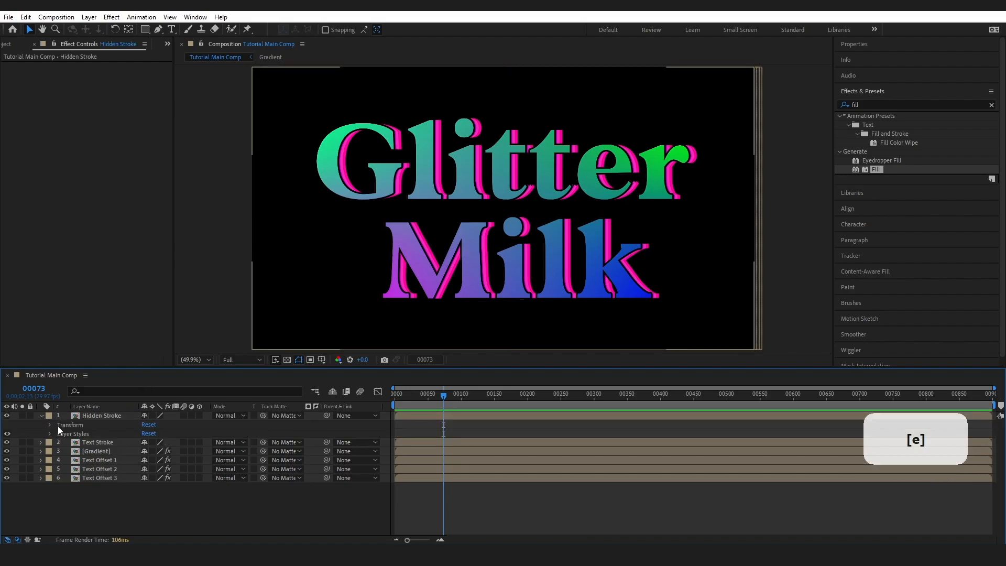
click(50, 433)
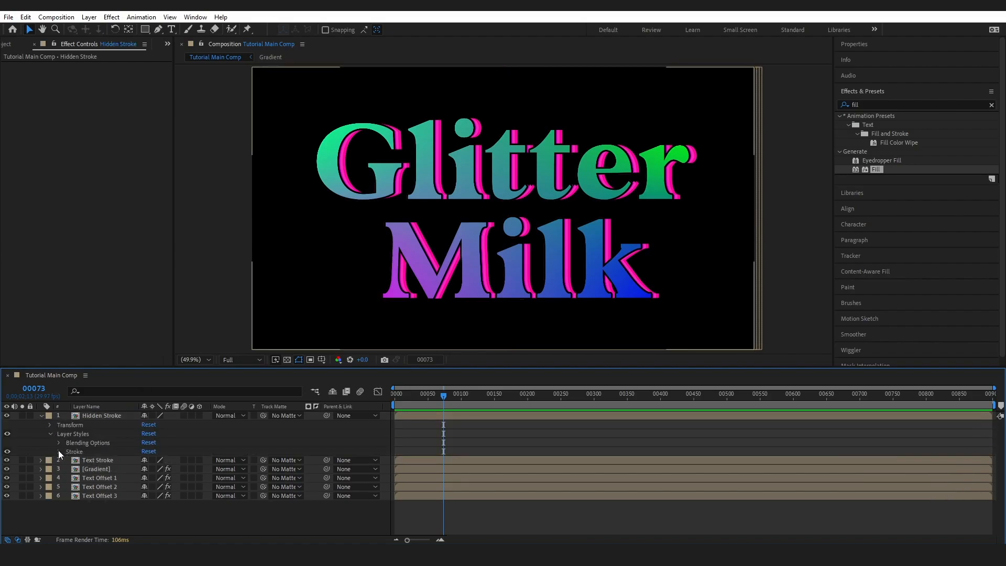
click(59, 451)
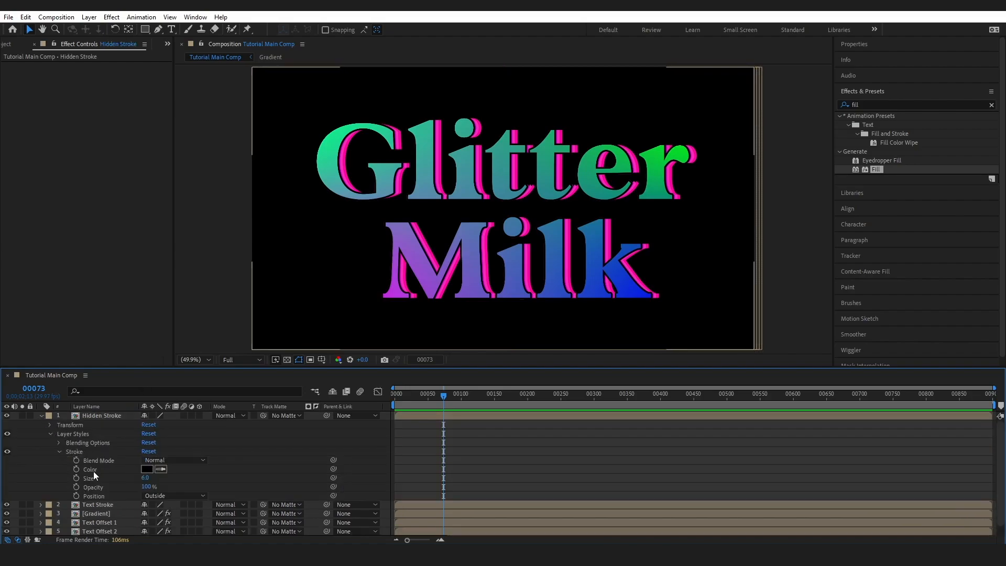
click(147, 469)
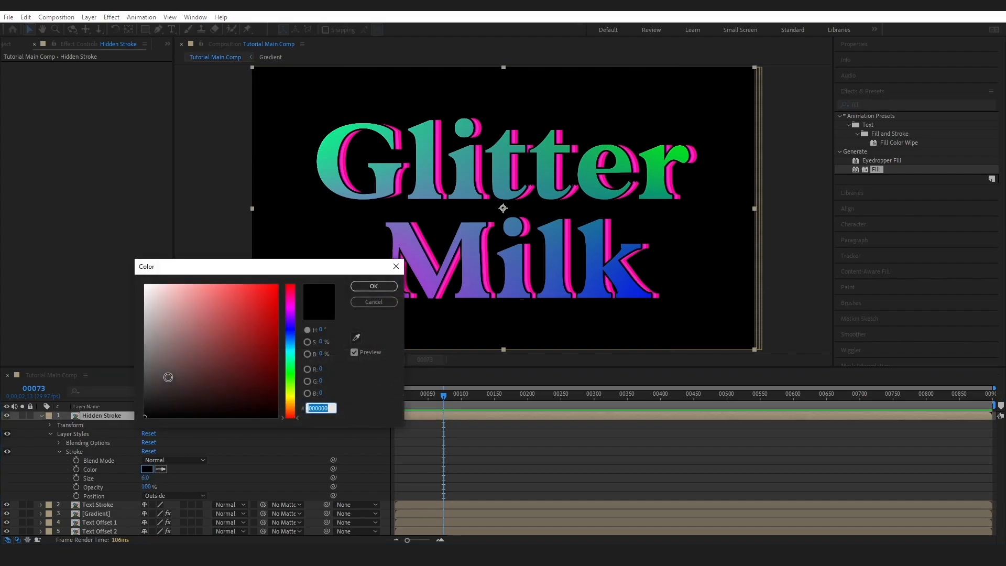
click(145, 285)
click(374, 286)
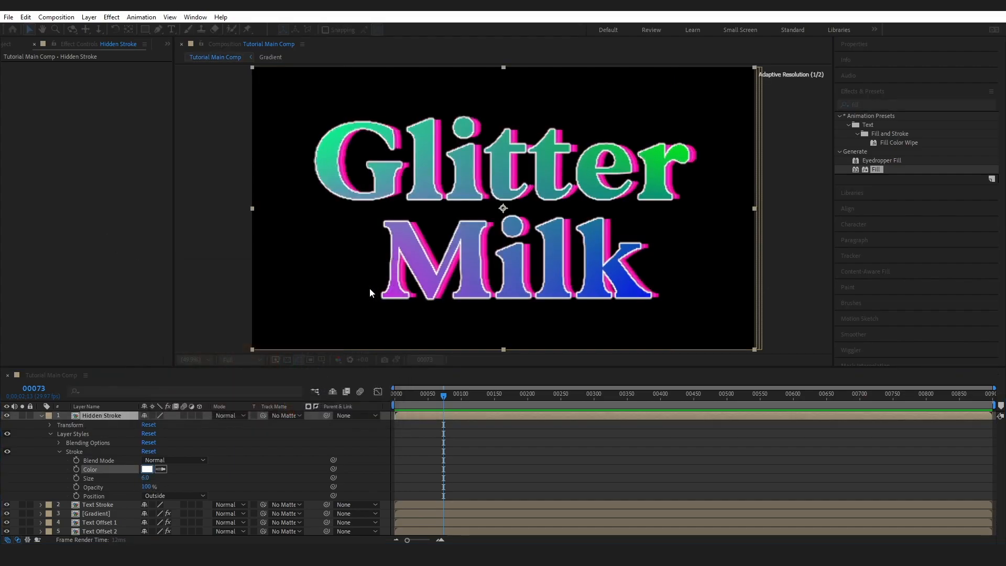
Step: Set the Stroke size of Hidden Stroke to 13.5 and turn off the layer's visibility
click(148, 477)
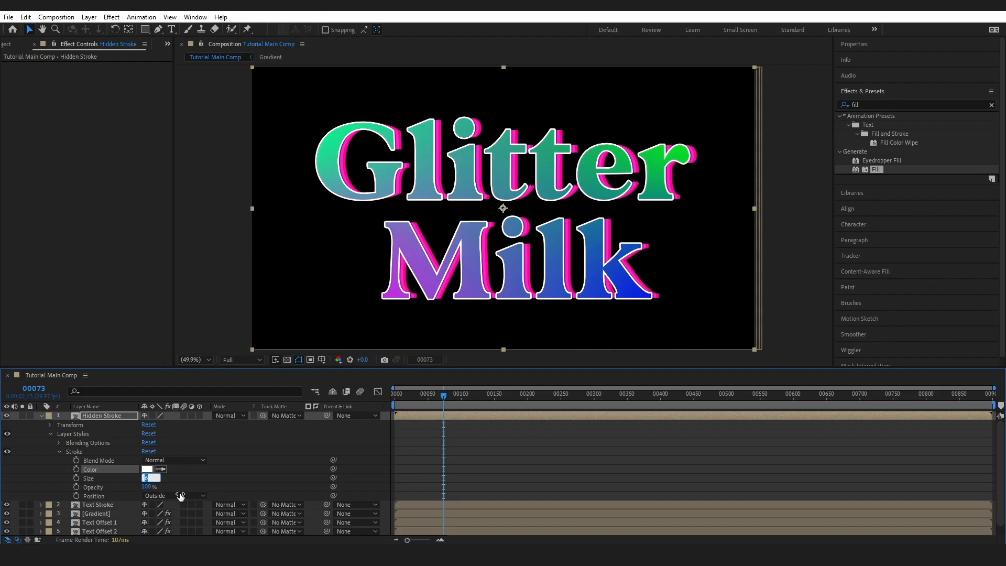
text(13.5)
key(Return)
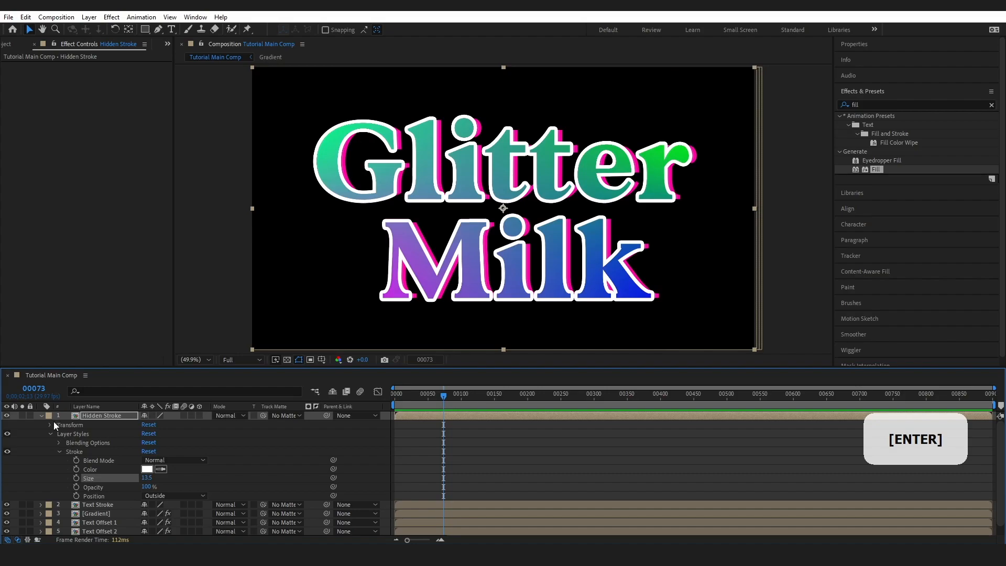
click(40, 416)
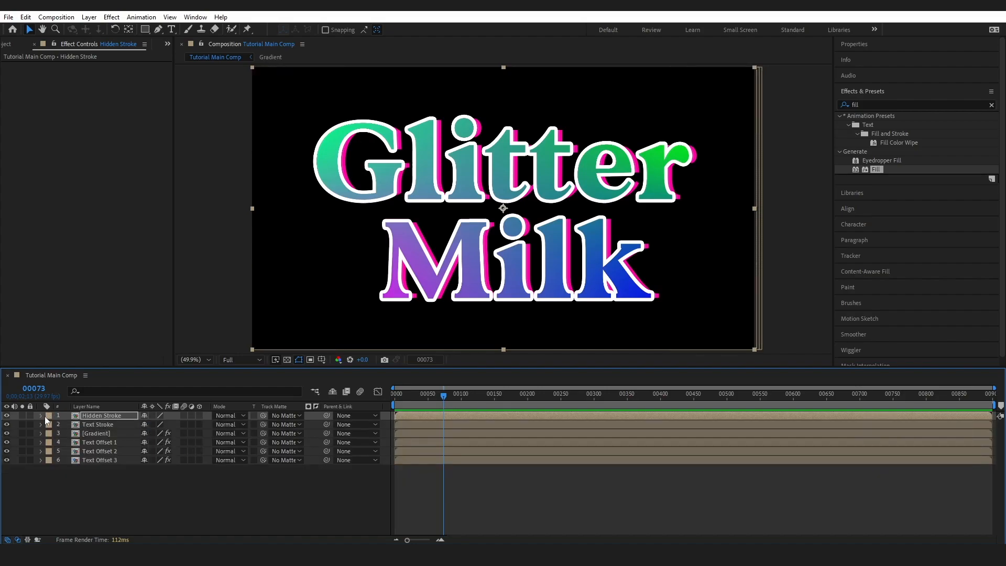
click(6, 415)
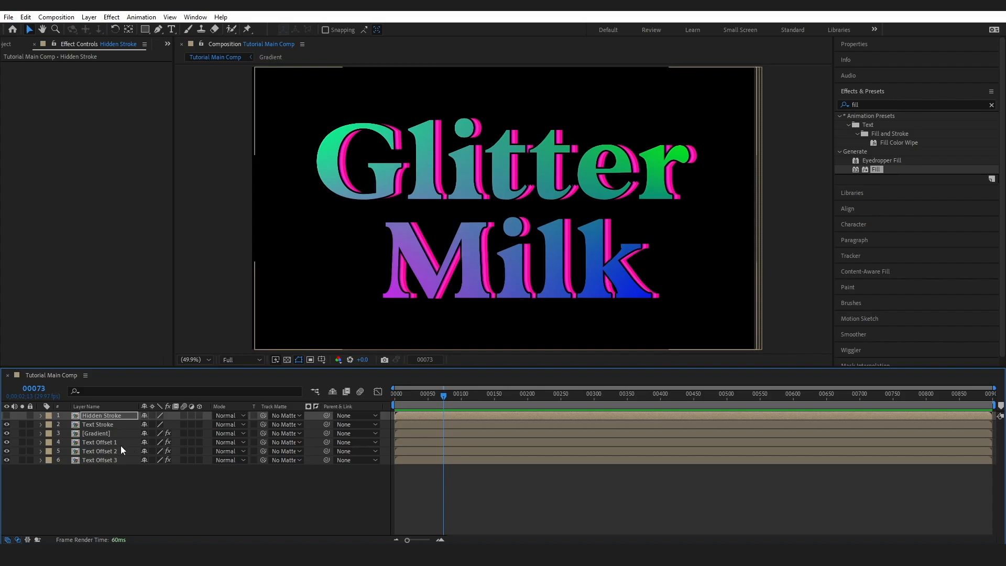
Step: Add an Inner Shadow layer style to Text Stroke and set its Blend Mode to Normal
click(103, 424)
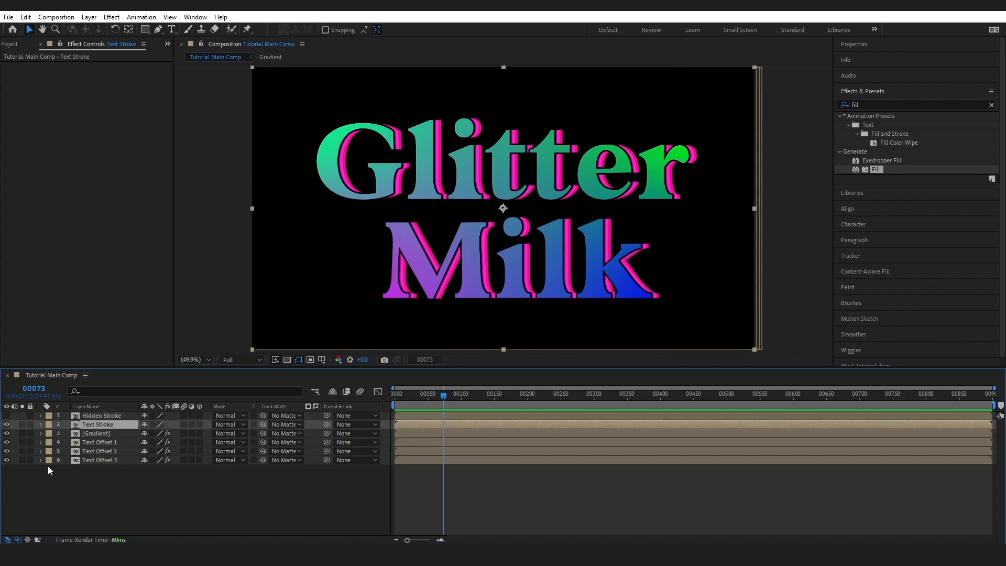
right_click(102, 427)
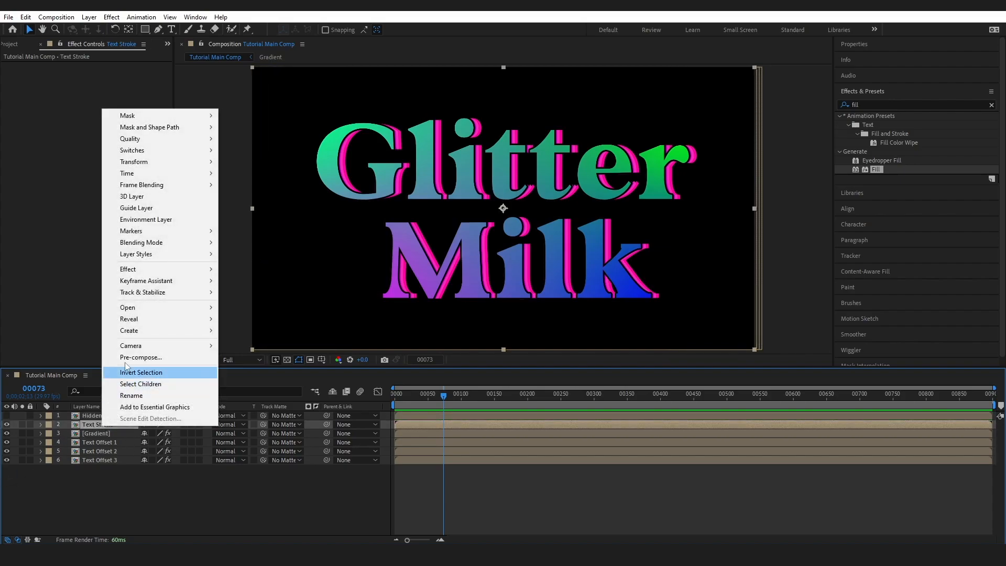
mouse_move(165, 255)
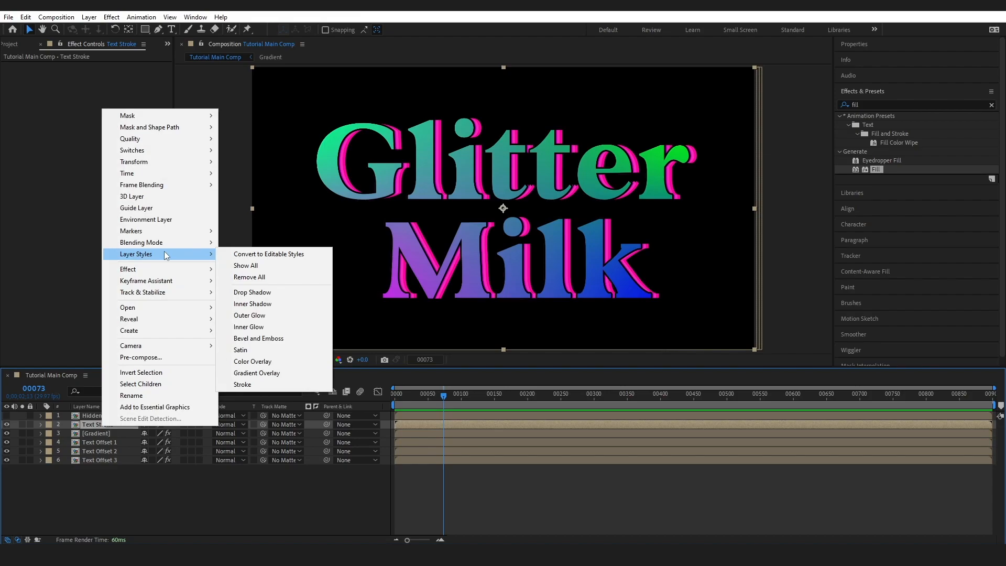
click(263, 305)
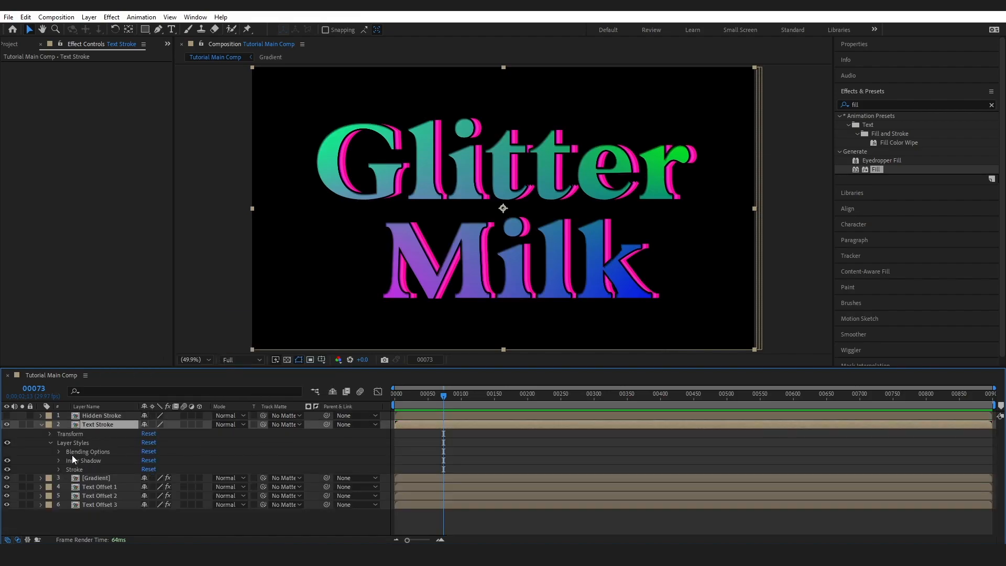
click(59, 461)
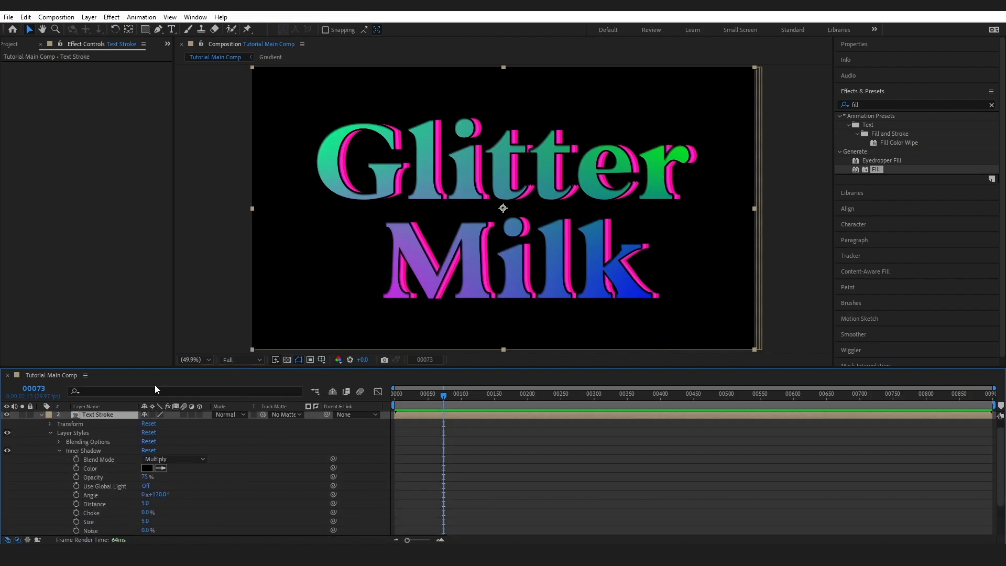
drag(152, 367, 152, 300)
click(178, 407)
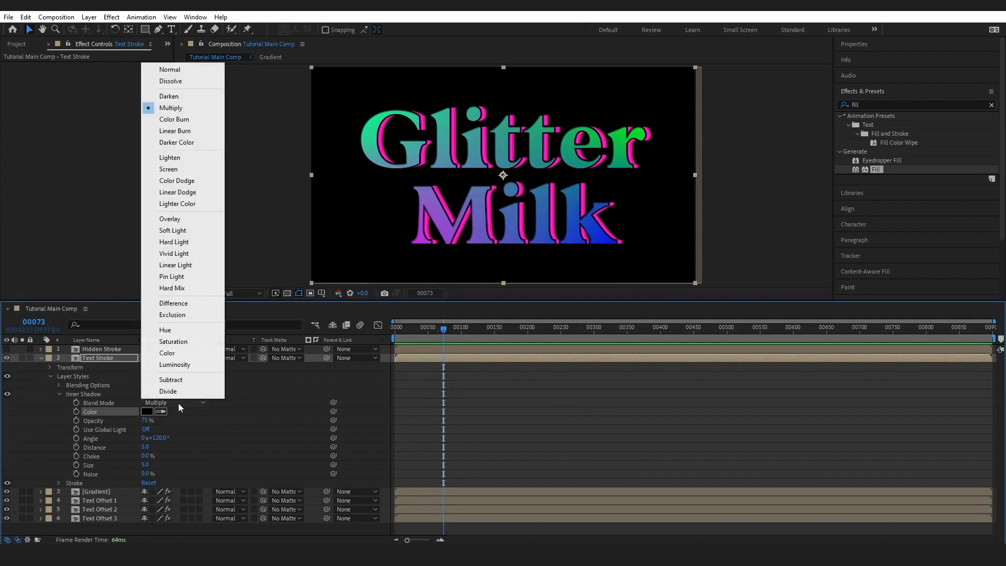
click(190, 73)
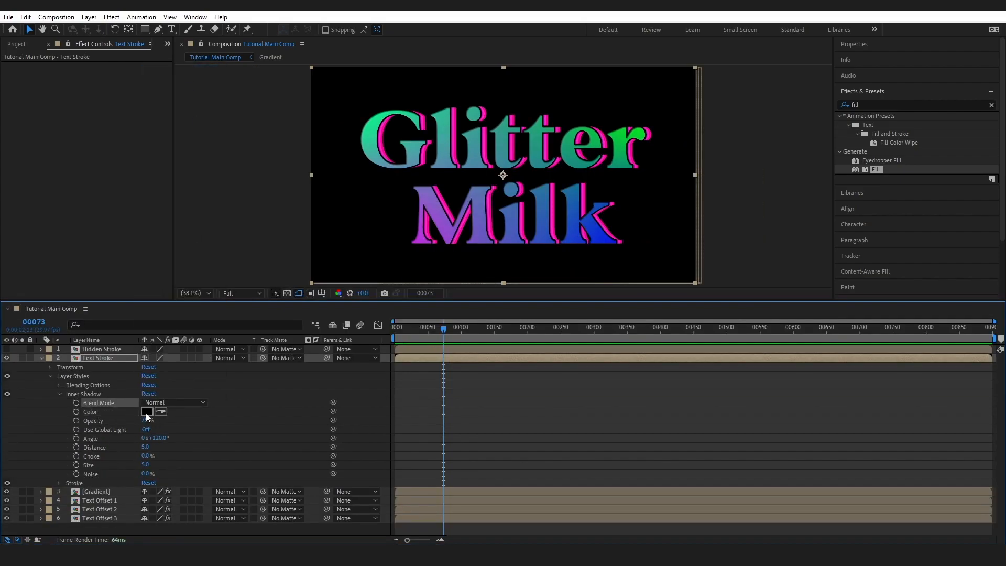
Step: Set the Inner Shadow color of Text Stroke to light pink and its Distance to 18
click(148, 412)
key(ctrl+v)
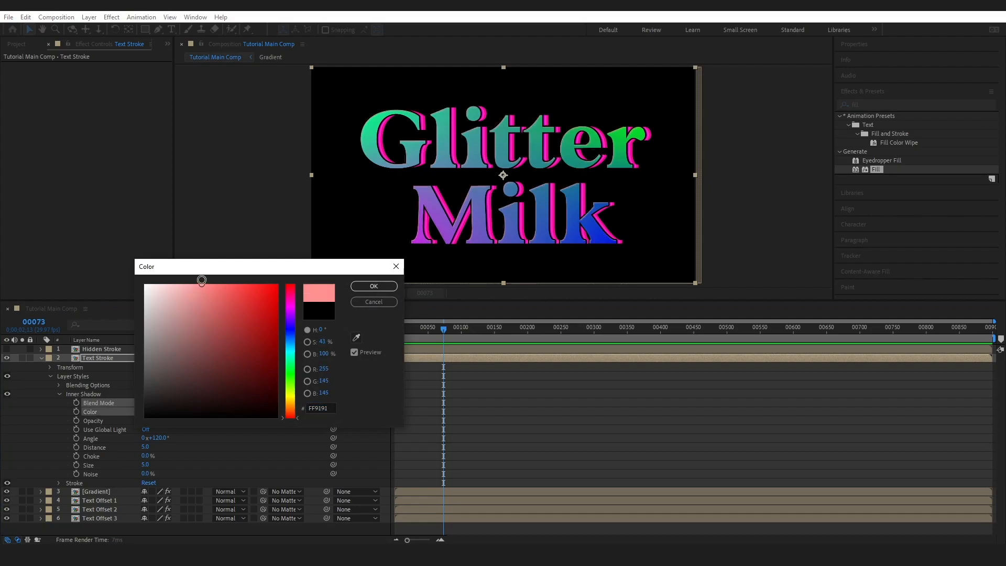
click(359, 289)
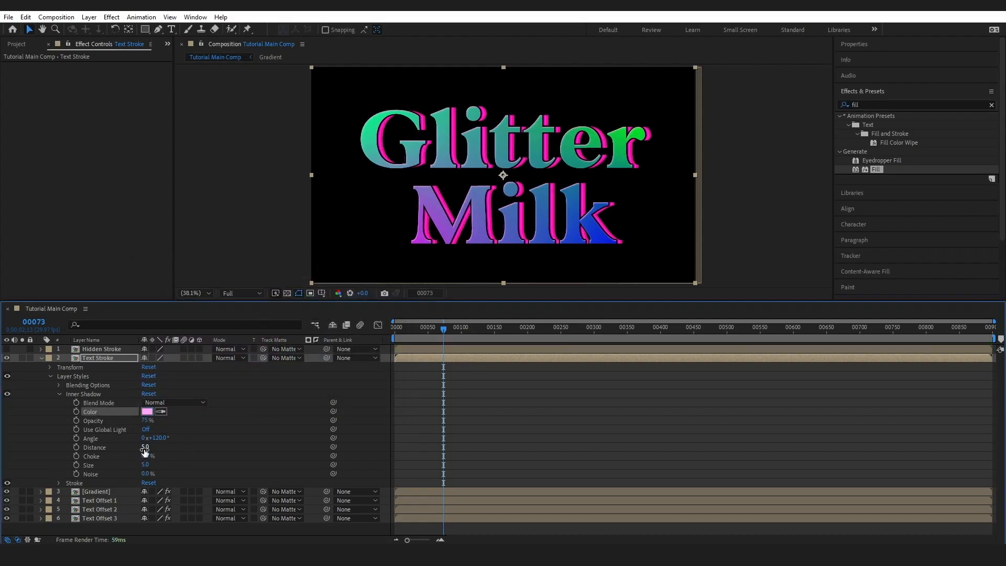
mouse_move(144, 447)
mouse_down()
mouse_move(166, 447)
mouse_move(149, 447)
mouse_up()
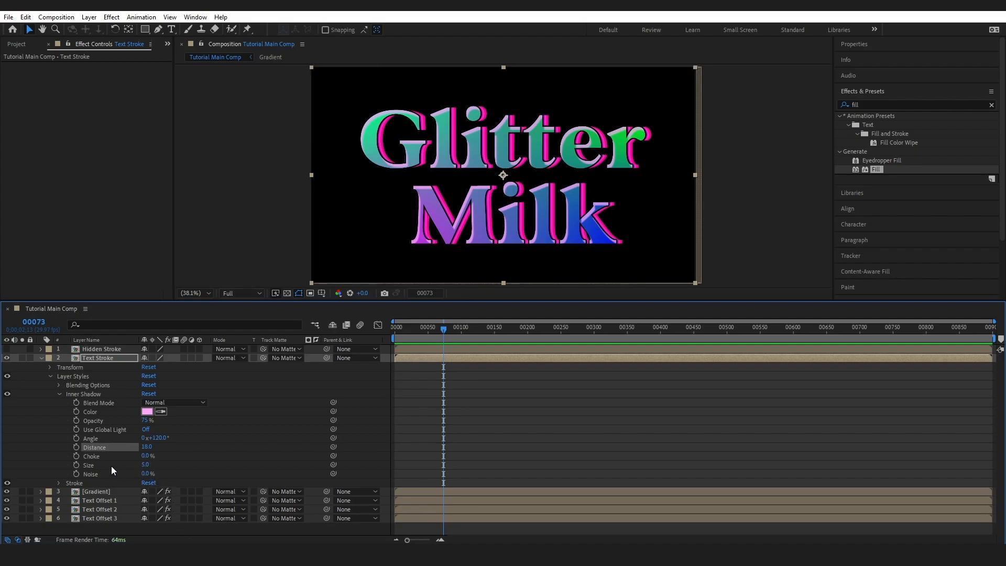
Step: Increase the Inner Shadow Size of Text Stroke to about 57 and return the playhead to frame 0
drag(145, 464, 169, 465)
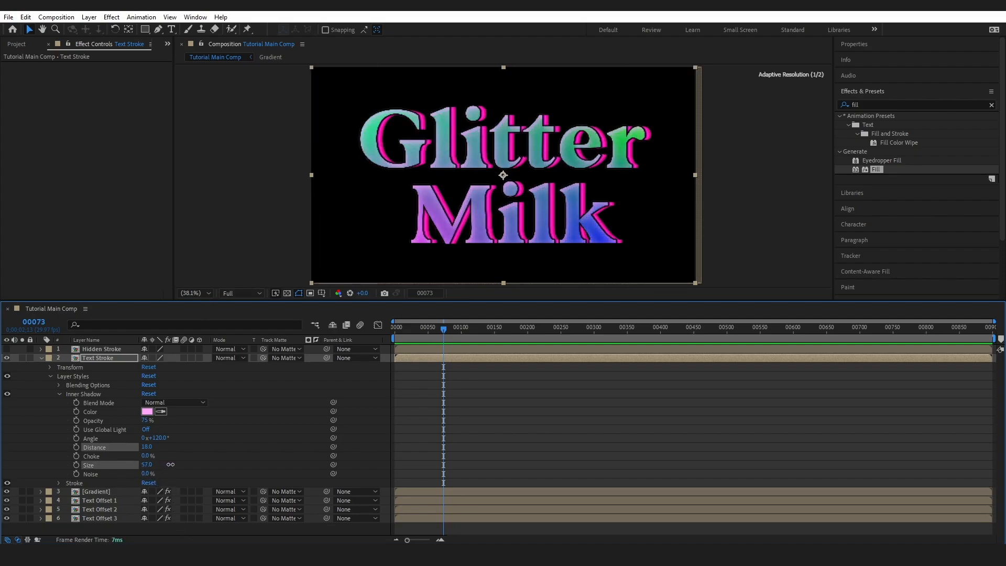
key(Return)
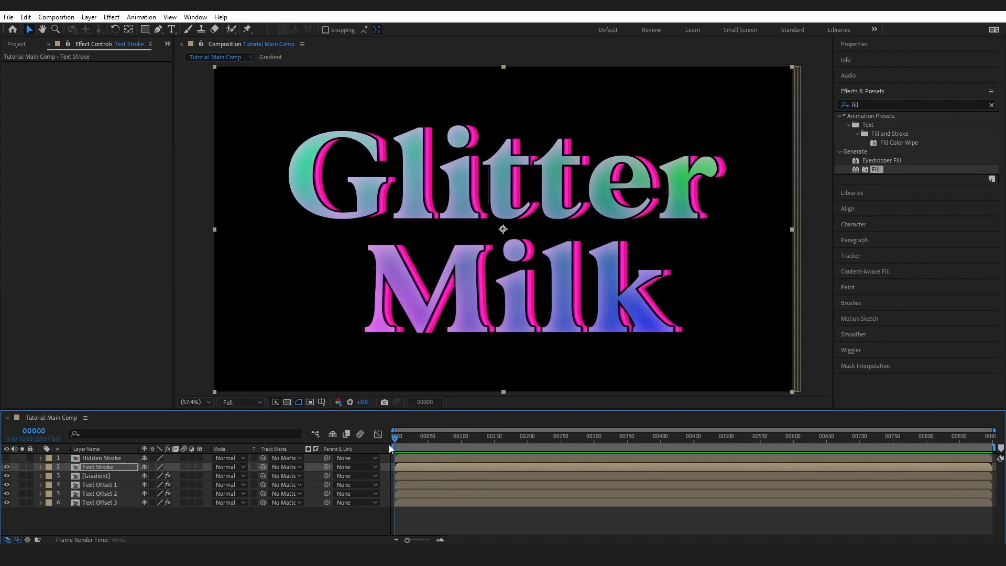
mouse_move(395, 436)
mouse_down()
mouse_move(482, 440)
mouse_move(368, 446)
mouse_up()
Step: Create a light pink 1920 x 1080 solid layer named Pink Griddler
click(113, 525)
click(90, 17)
mouse_move(102, 31)
click(270, 40)
text(Pink Griddler)
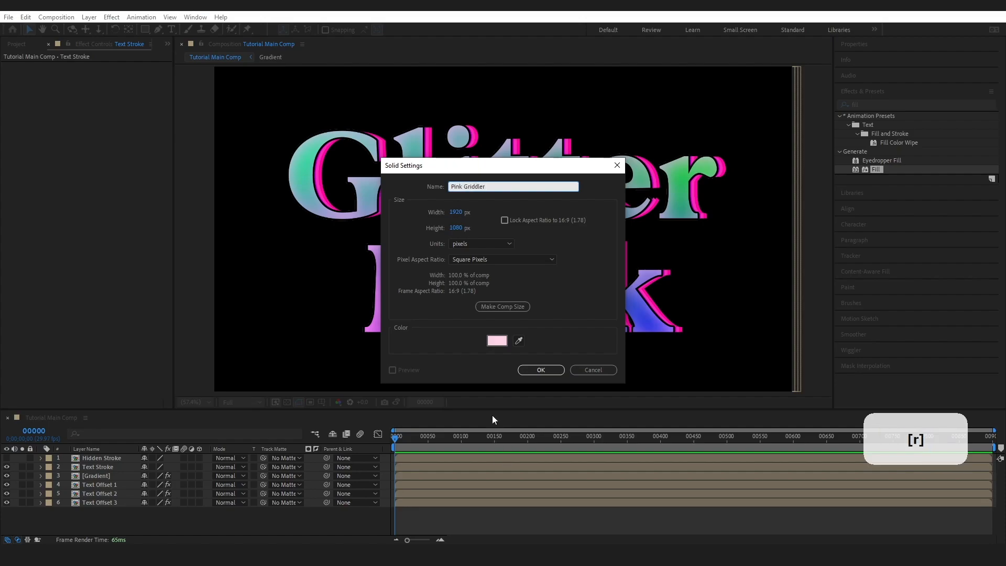
click(543, 371)
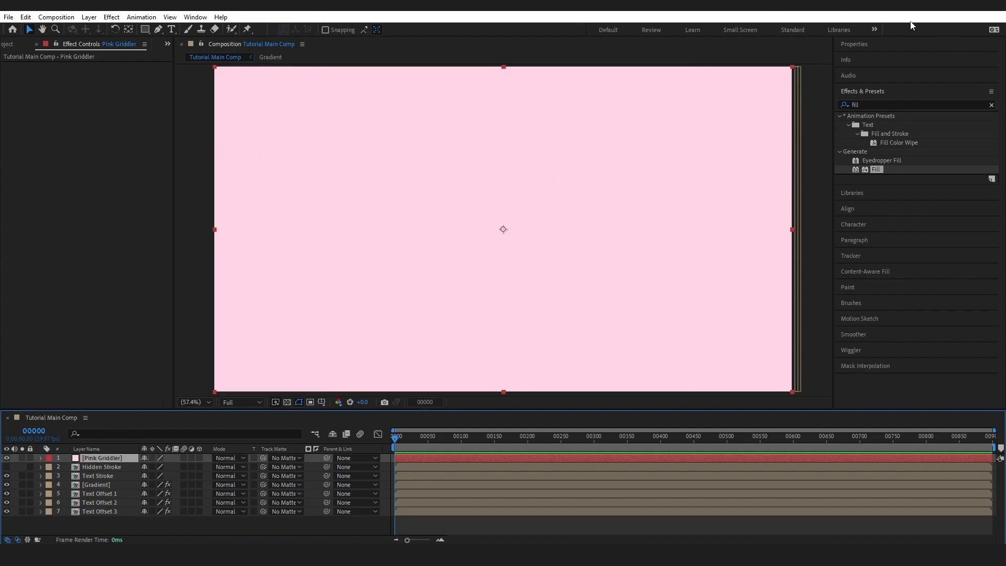
Step: Find the CC Griddler effect and apply it to the Pink Griddler layer
click(991, 106)
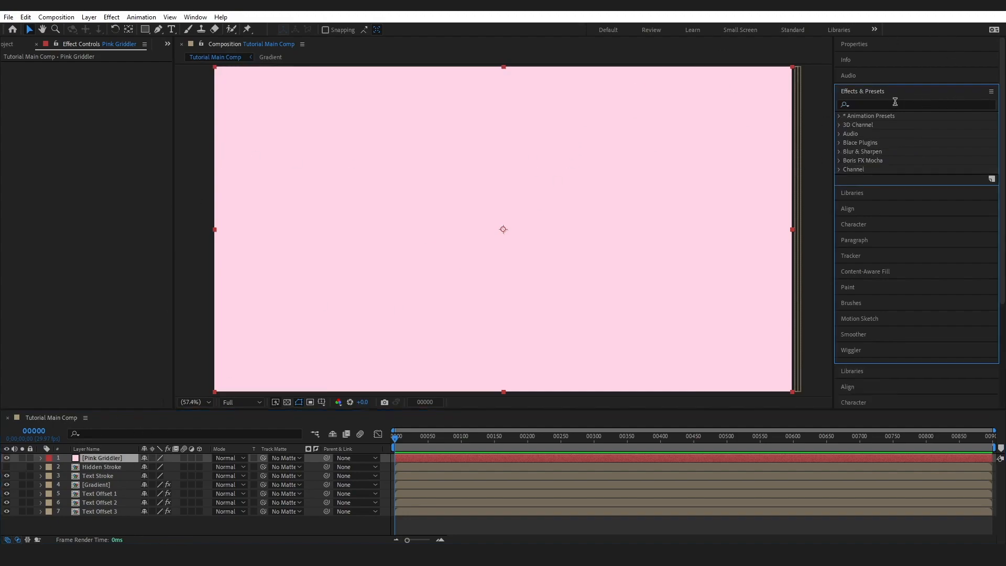
click(862, 105)
text(Griddle)
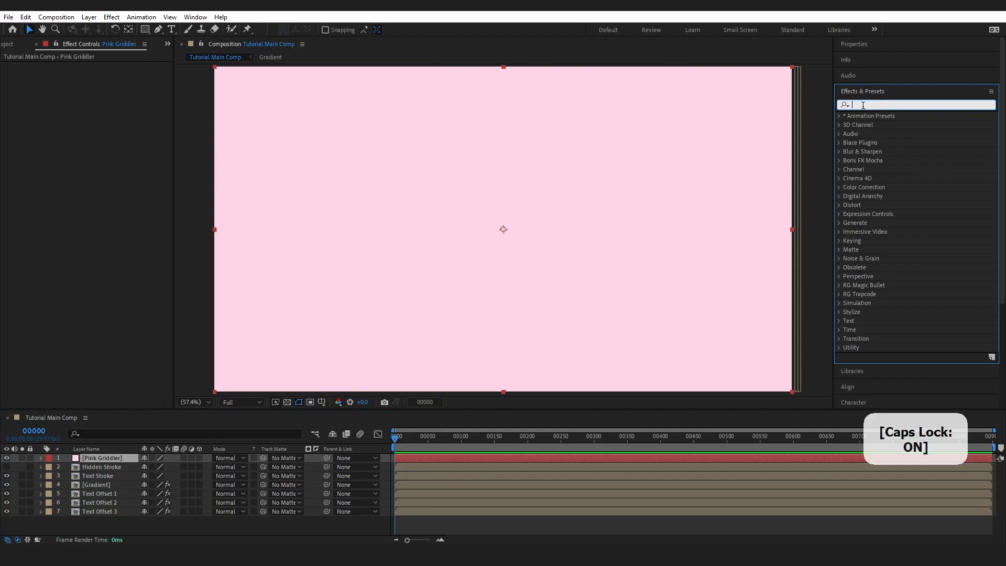
text(r)
drag(877, 124, 94, 455)
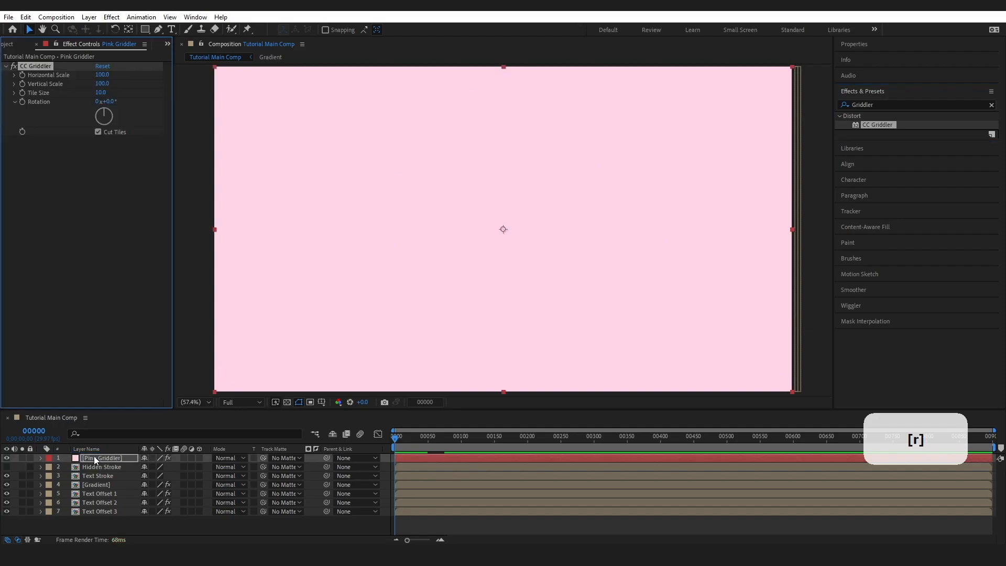
Step: Set CC Griddler's Horizontal Scale to 29 and Vertical Scale to 30 on Pink Griddler
click(103, 75)
text(29)
key(Return)
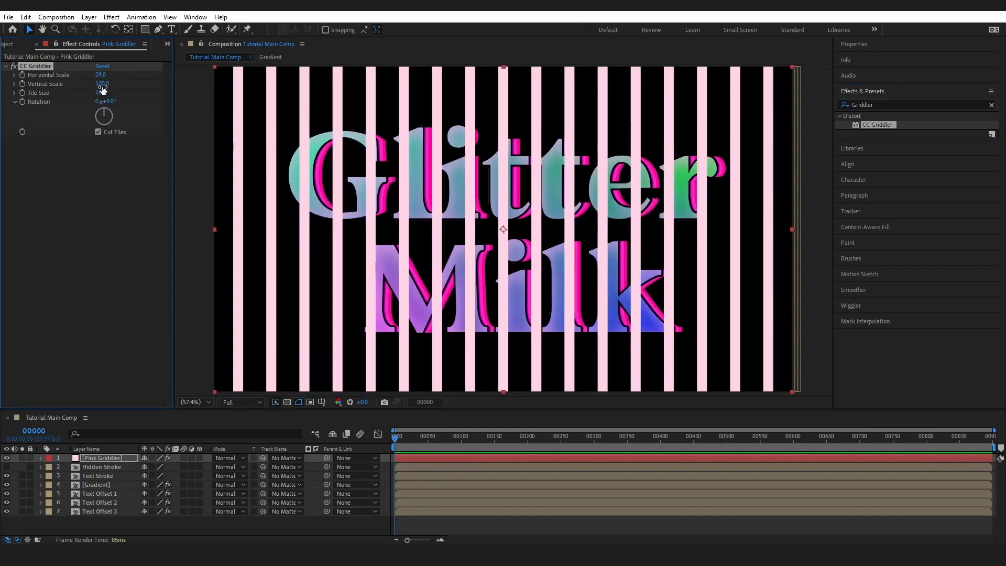
drag(103, 84, 73, 87)
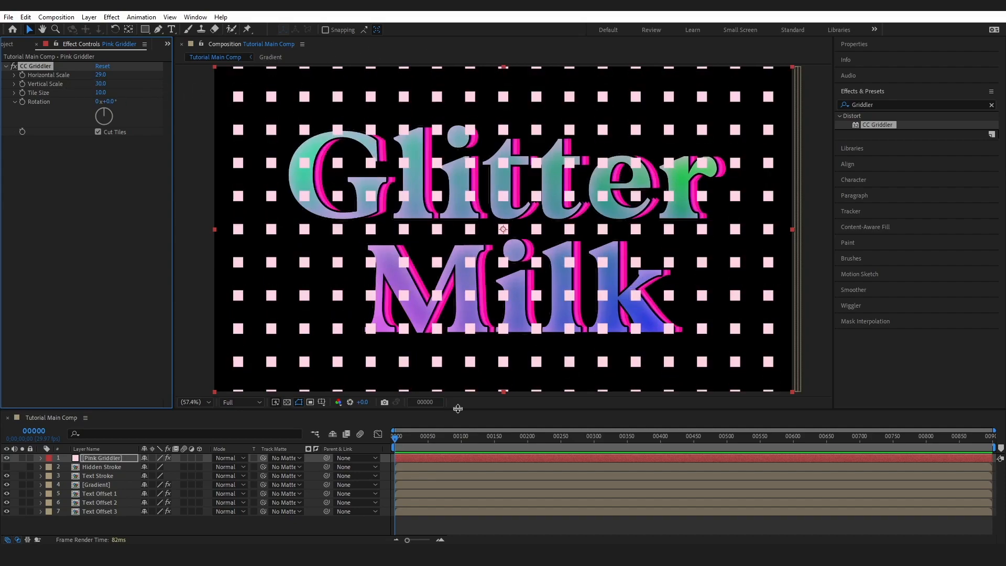
Step: Set CC Griddler's Horizontal Scale and Vertical Scale to 4 and its Tile Size to 2.9
click(103, 75)
text(4)
key(Tab)
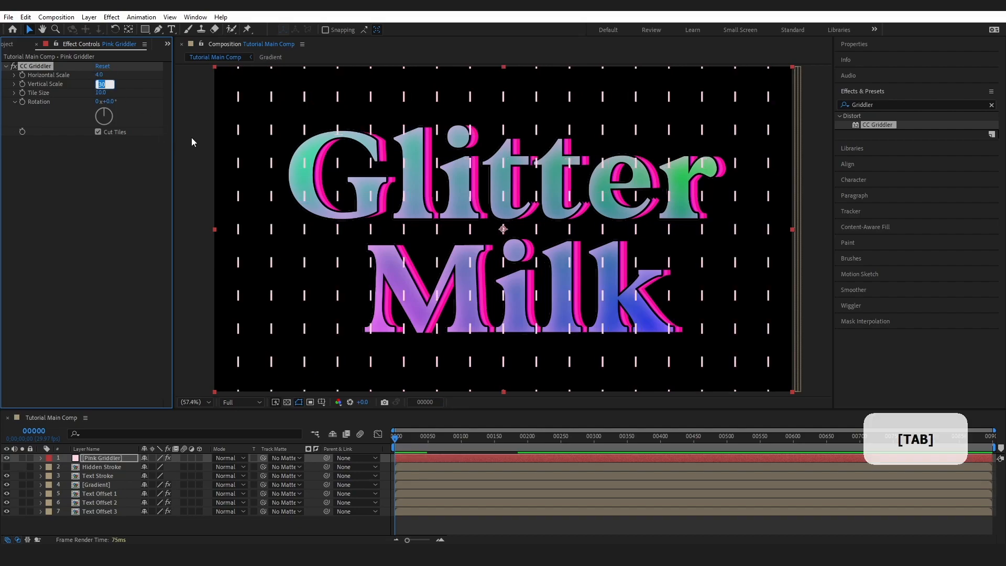
text(4)
click(244, 277)
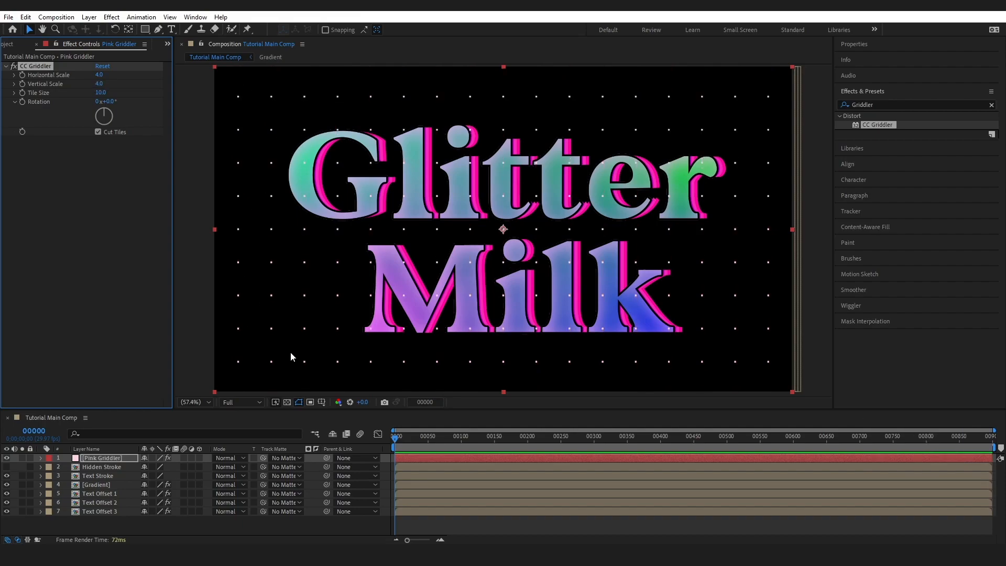
drag(100, 93, 77, 101)
key(Return)
Step: Use Hidden Stroke as the track matte of the Pink Griddler layer and preview the composition
click(298, 458)
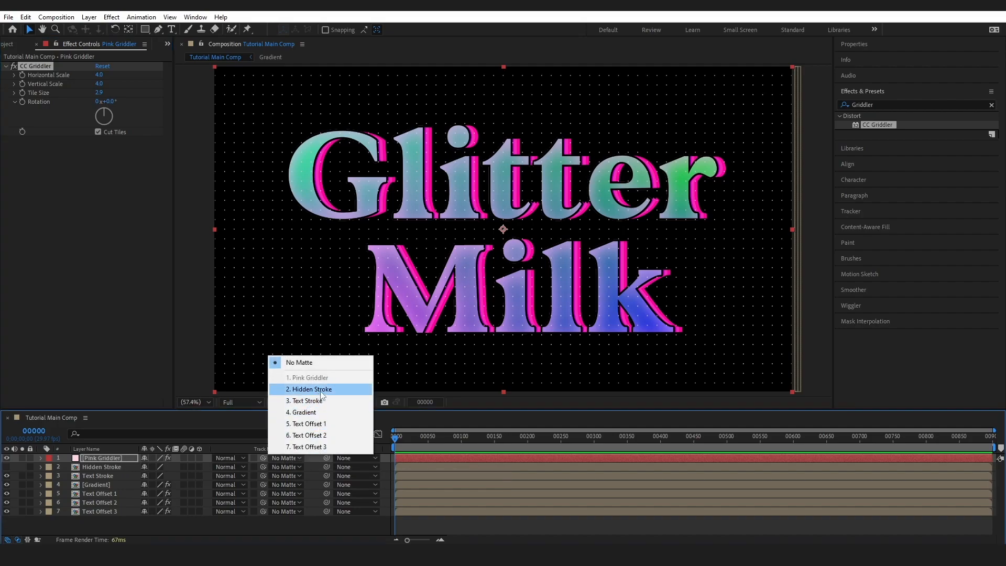
click(313, 389)
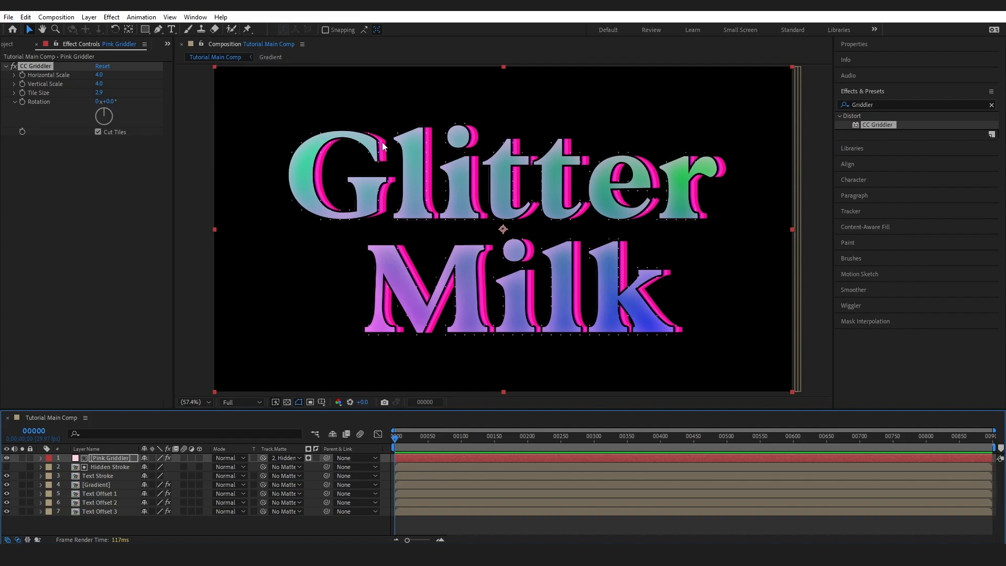
click(7, 466)
click(7, 466)
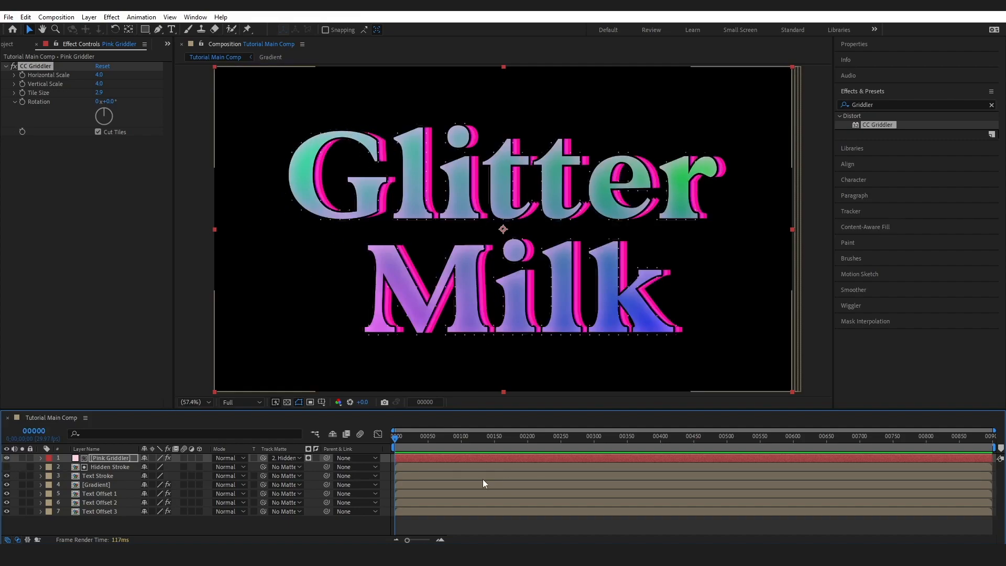
key(space)
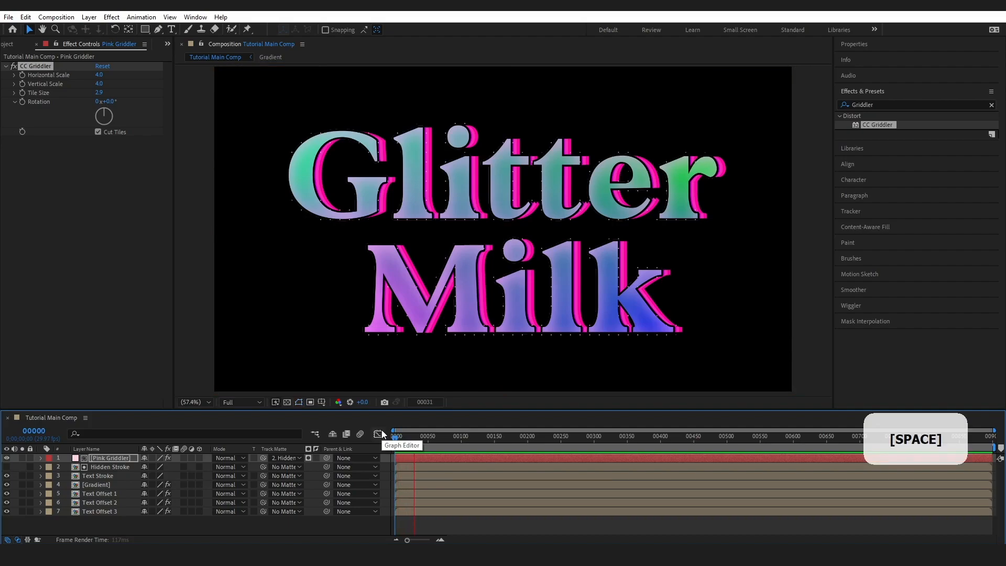
key(space)
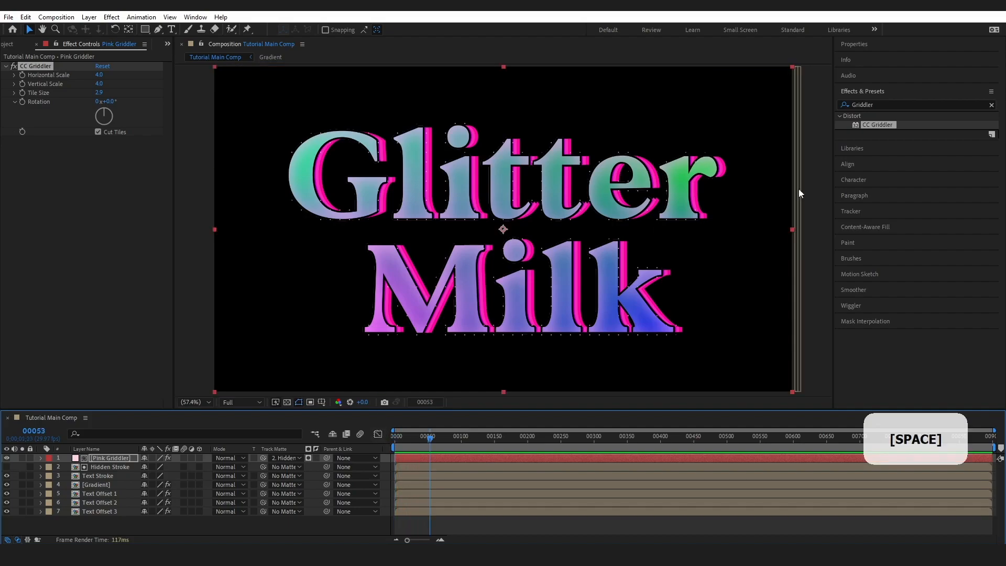
Step: Find the Stylize Glow effect and apply it to the Gradient layer
click(991, 104)
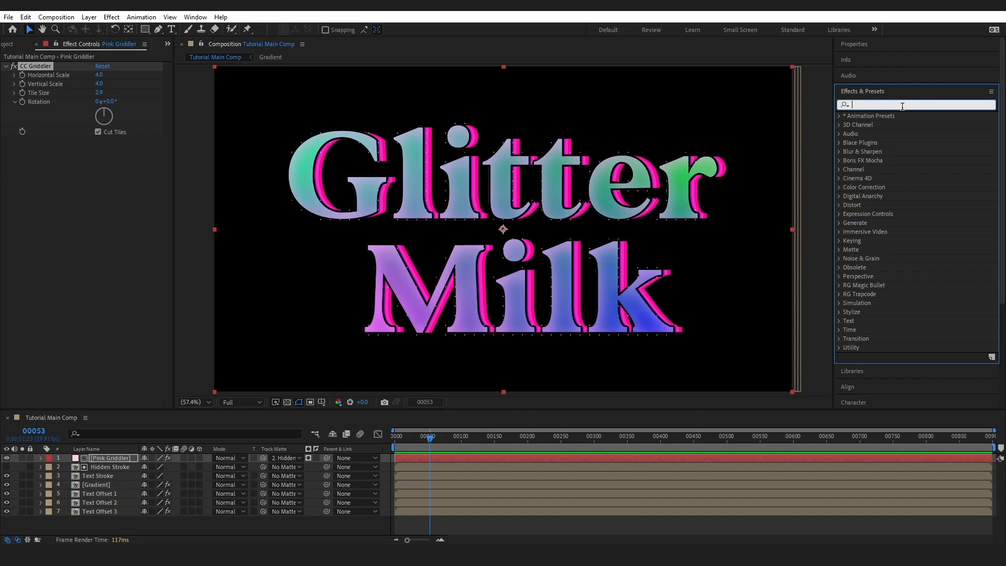
text(glow)
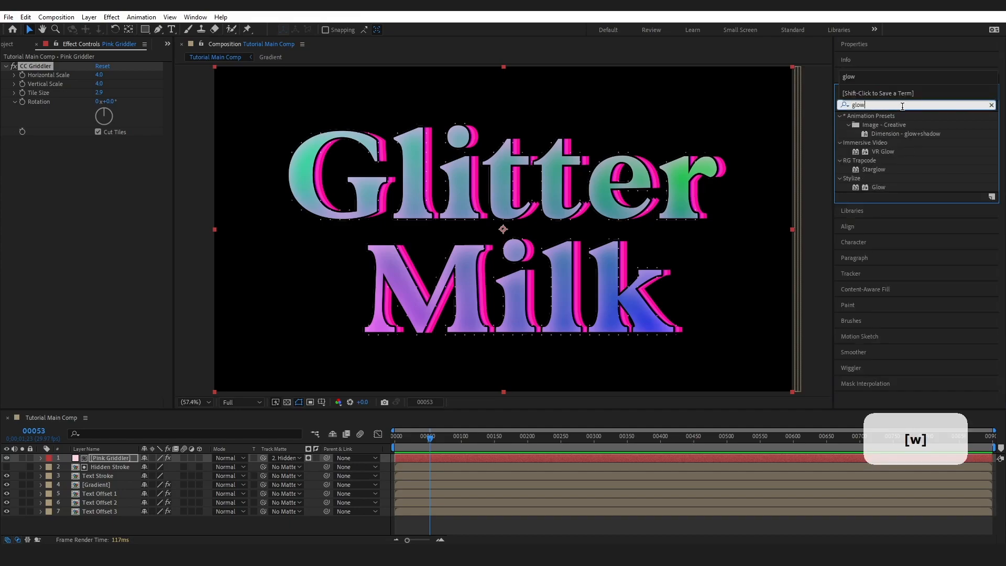
drag(878, 189, 102, 483)
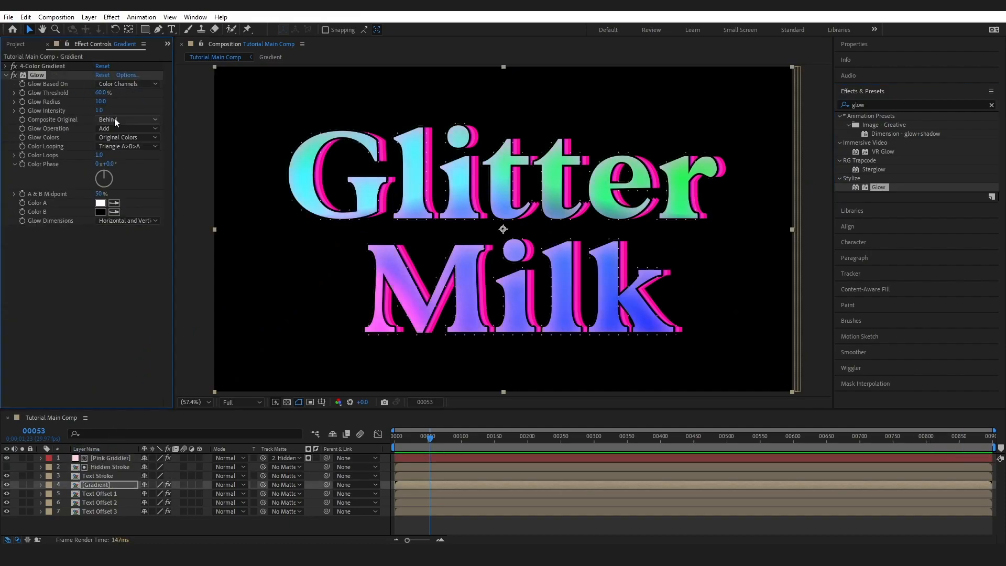
Step: Set the Glow Radius to 31 and the Glow Intensity to 0.8 on the Gradient layer
click(100, 101)
text(31)
key(Tab)
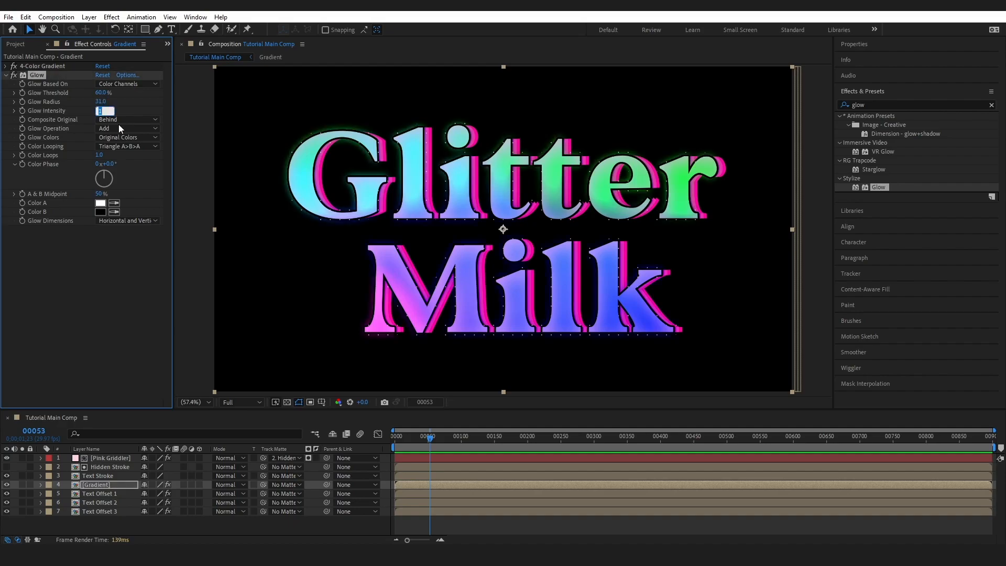
text(0.8)
key(Return)
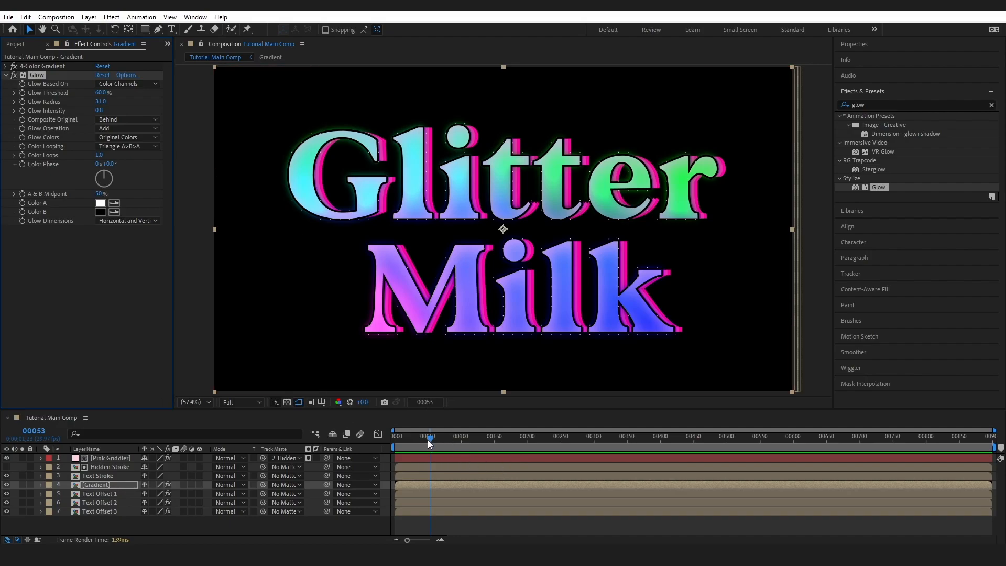
Step: At frame 0, set the Gradient layer's Glow Threshold to 50% and its Glow Radius to 158
drag(432, 438, 382, 444)
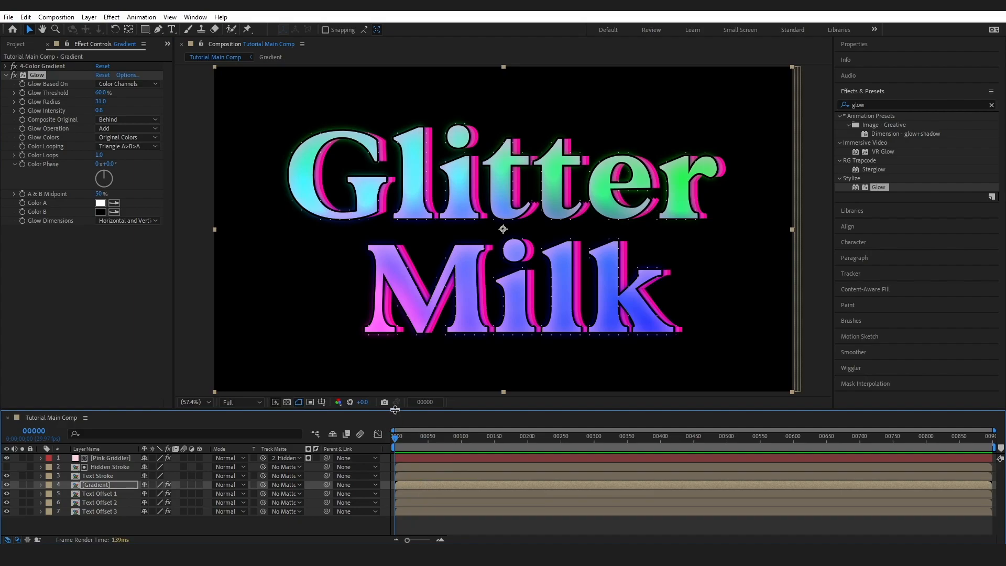
drag(396, 410, 395, 279)
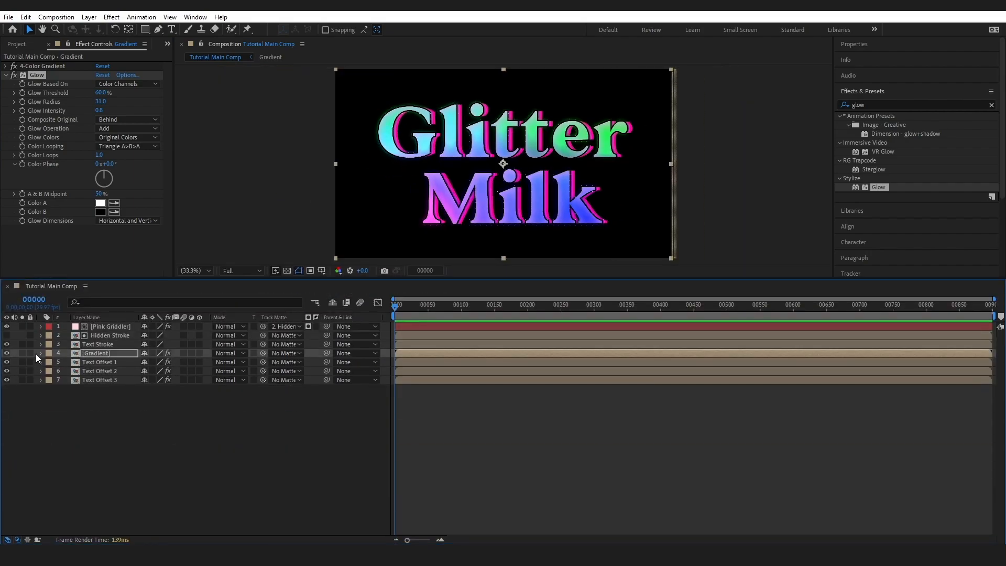
click(51, 362)
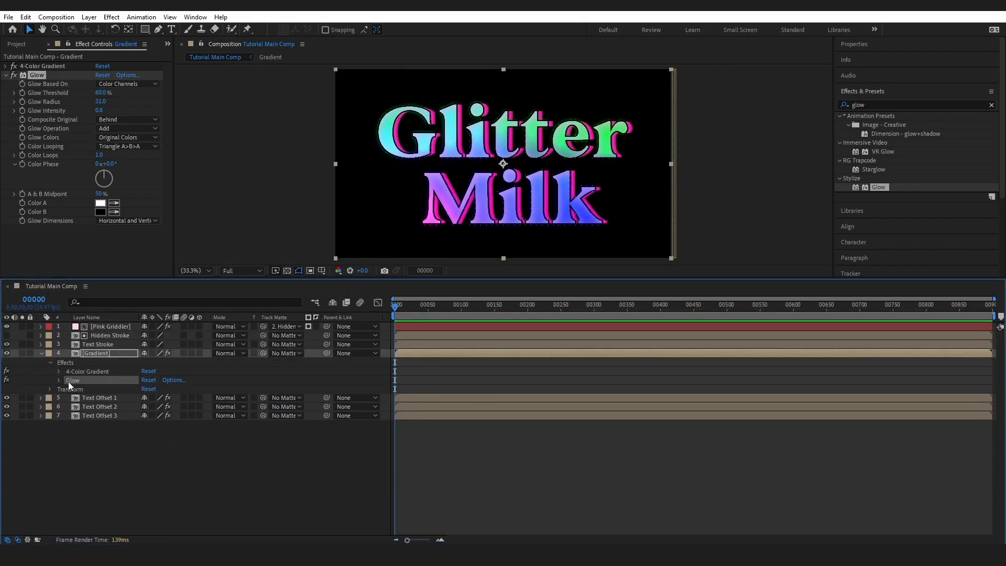
click(59, 380)
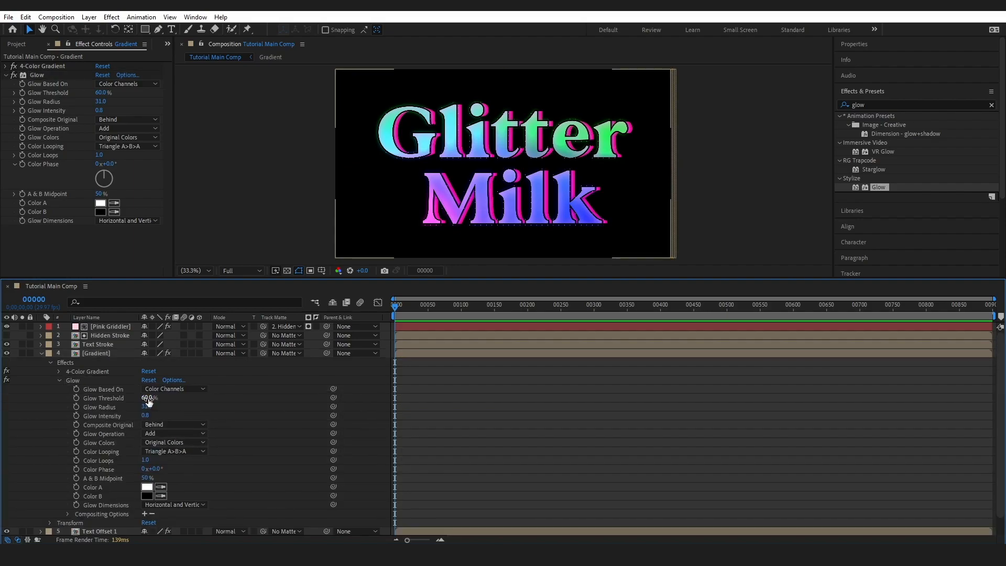
click(149, 398)
text(50)
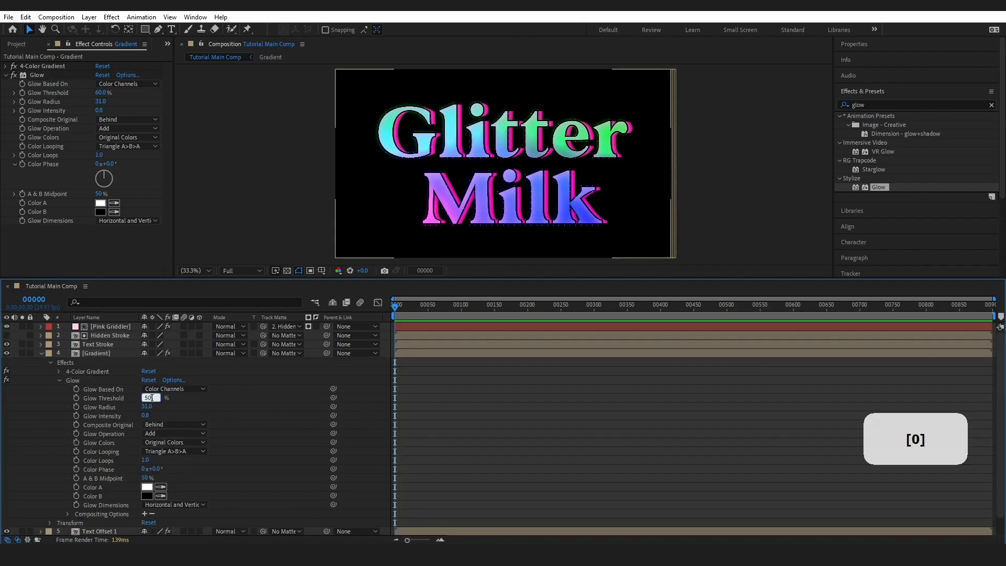
key(Return)
click(147, 406)
text(158)
key(Return)
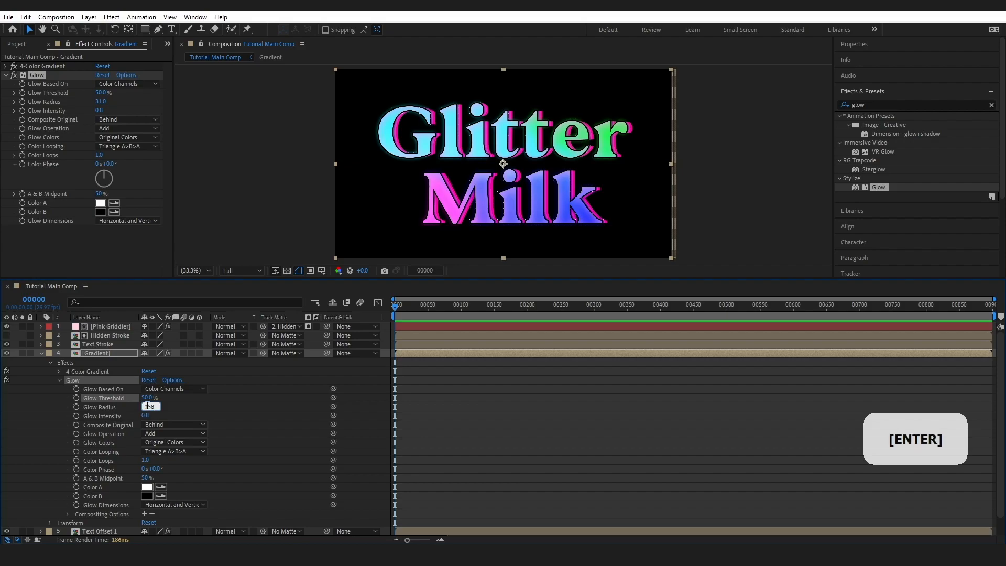
Step: Enable keyframing for Glow Threshold and Glow Radius at frame 0 of the Gradient layer
key(ctrl+z)
click(77, 397)
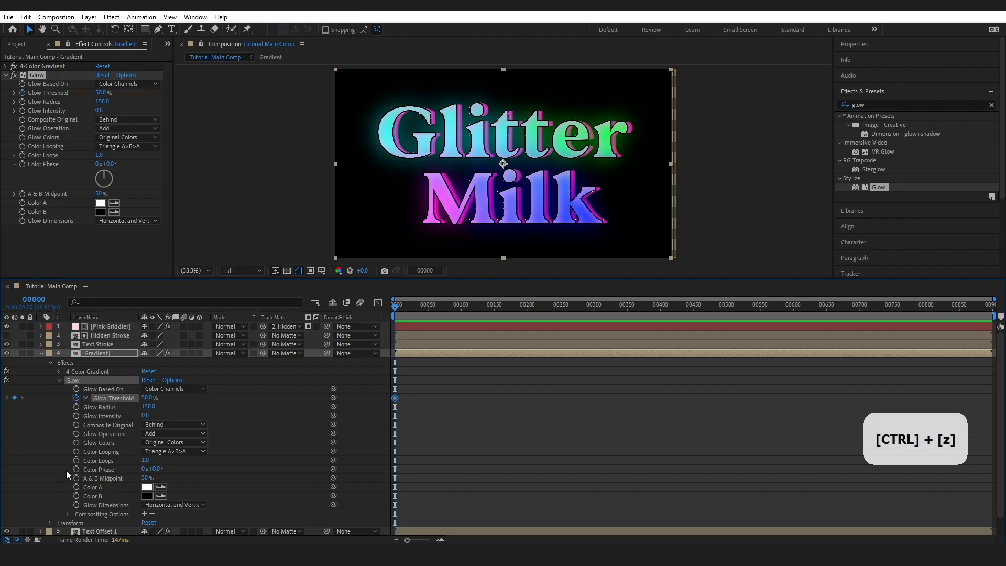
click(76, 406)
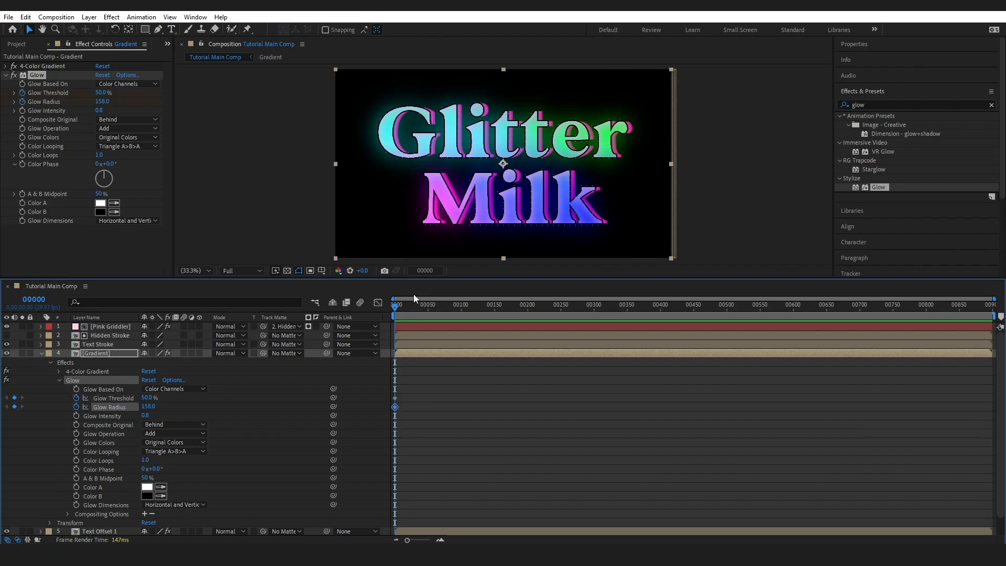
Step: Move the playhead to frame 18 and switch the time display to timecode and back to frames
drag(397, 308, 407, 309)
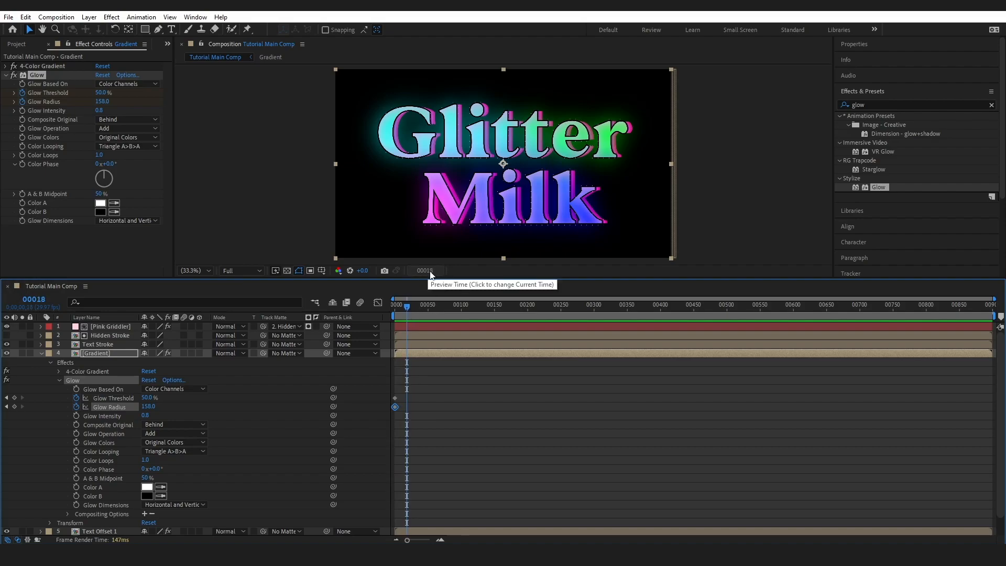
ctrl+click(427, 271)
ctrl+click(426, 271)
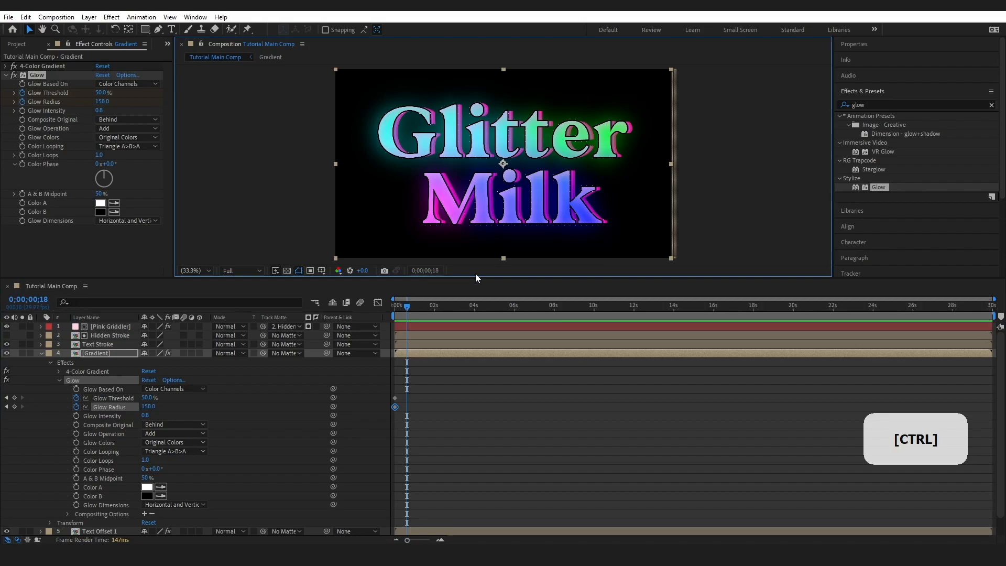
ctrl+click(432, 271)
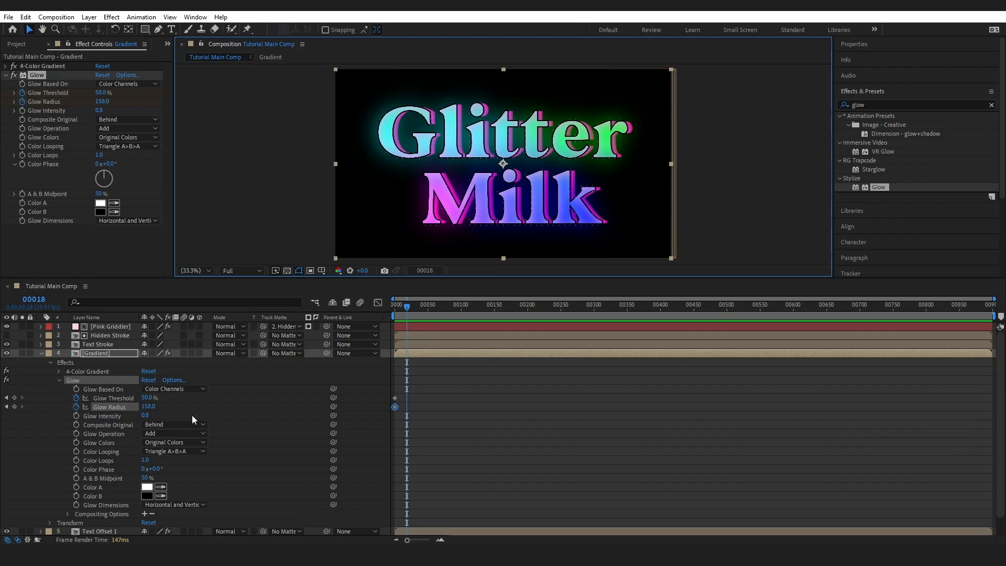
Step: Keyframe the Glow Threshold at 40% and the Glow Radius at 100 on frame 18
click(147, 398)
text(4)
key(Tab)
text(100)
key(Return)
Step: Copy the Glow Threshold and Glow Radius keyframes from frame 0 and paste them at frame 38
mouse_move(404, 306)
mouse_down()
mouse_move(389, 309)
mouse_move(405, 307)
mouse_up()
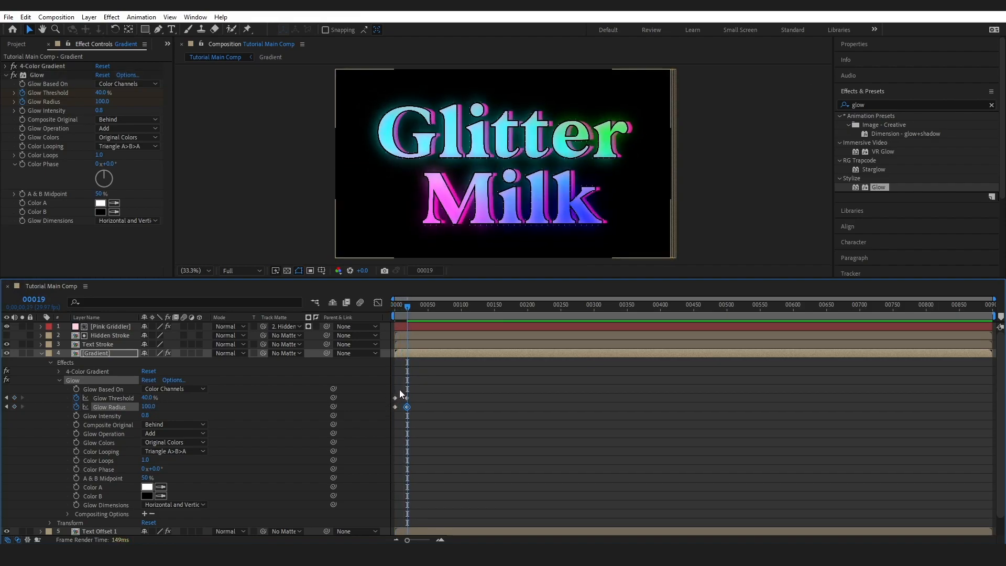
drag(399, 389, 392, 413)
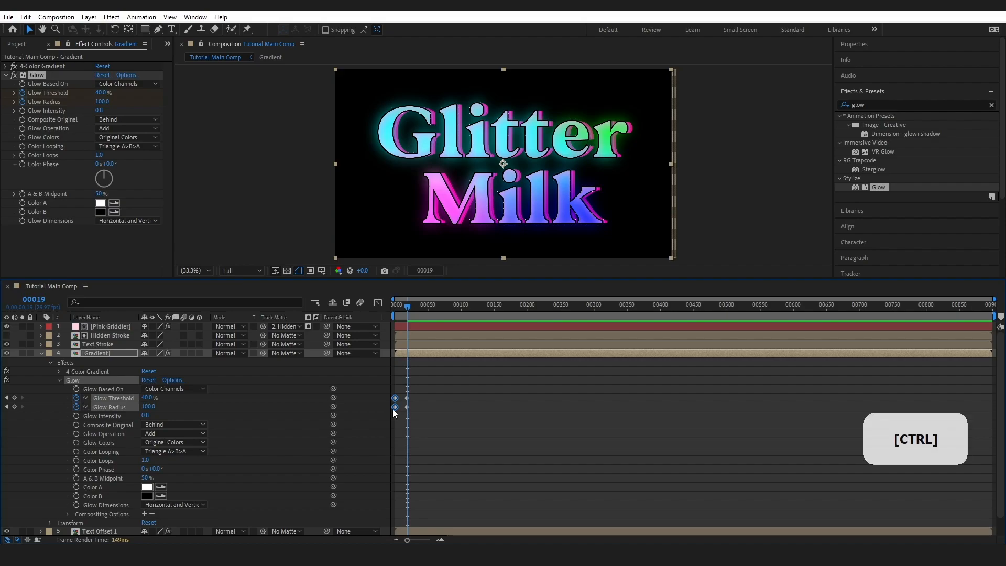
key(ctrl+c)
drag(408, 306, 420, 310)
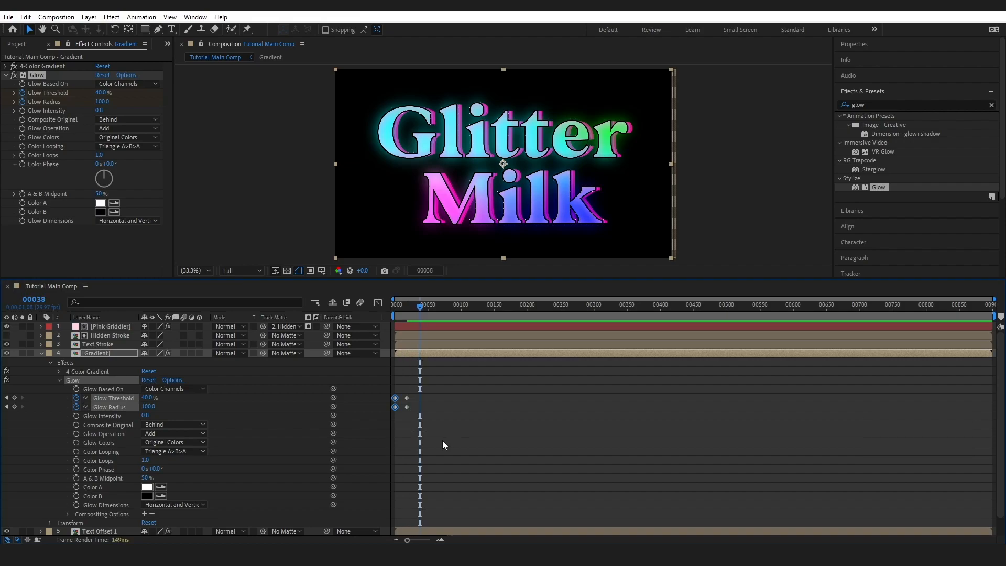
key(ctrl)
key(ctrl+v)
Step: Apply Easy Ease to all Glow Threshold and Glow Radius keyframes and preview the pulse from frame 0
drag(420, 309, 393, 322)
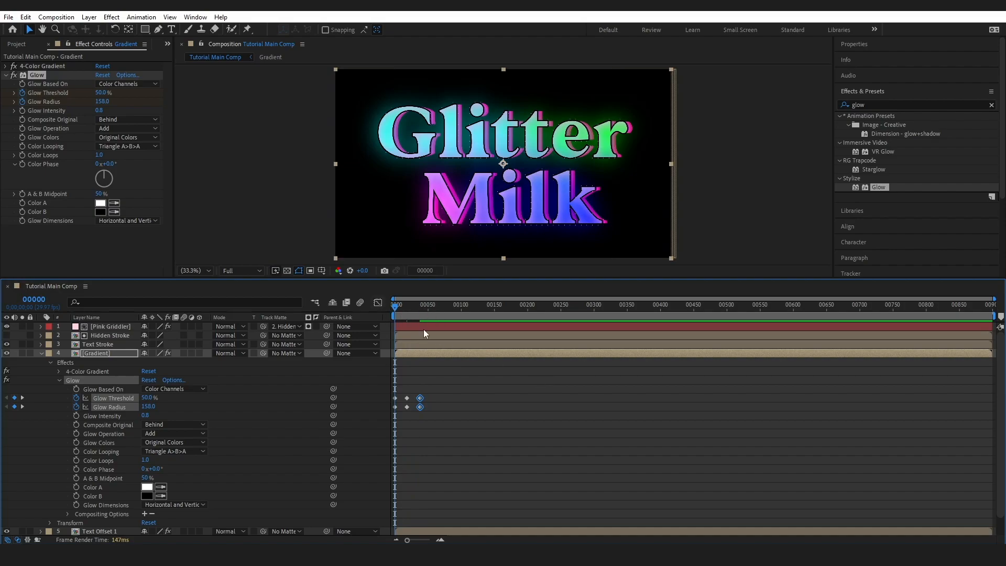
drag(449, 390, 394, 423)
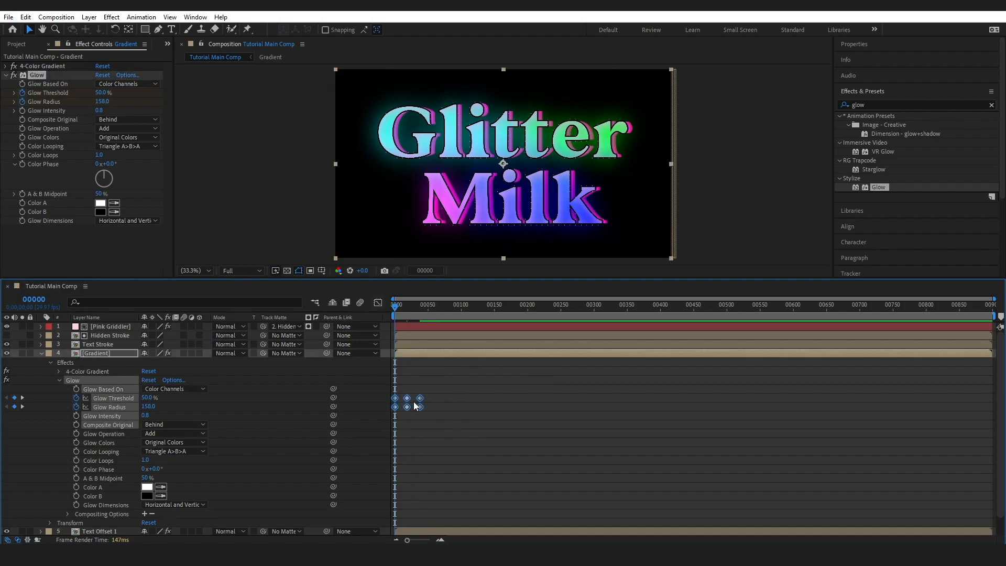
key(F9)
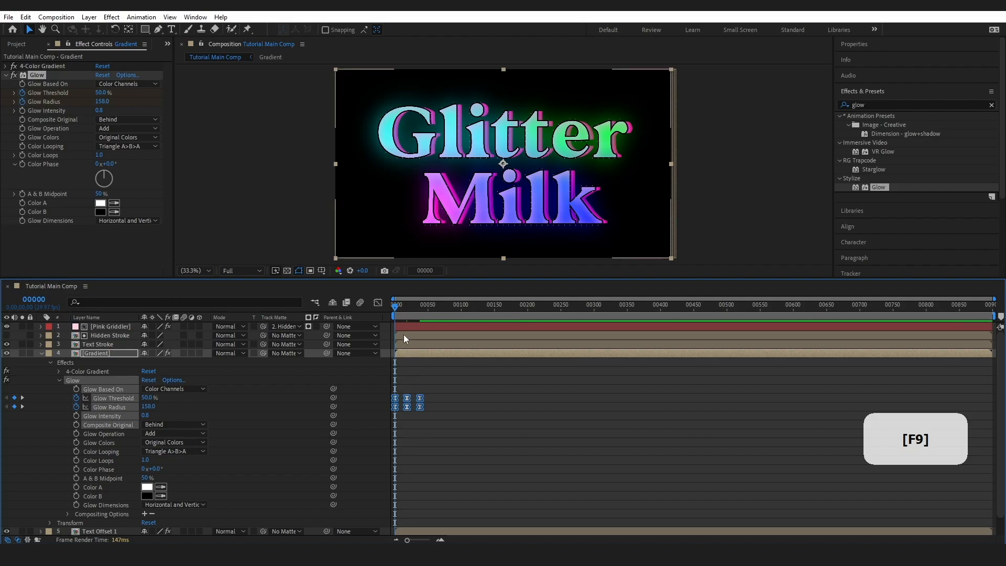
key(space)
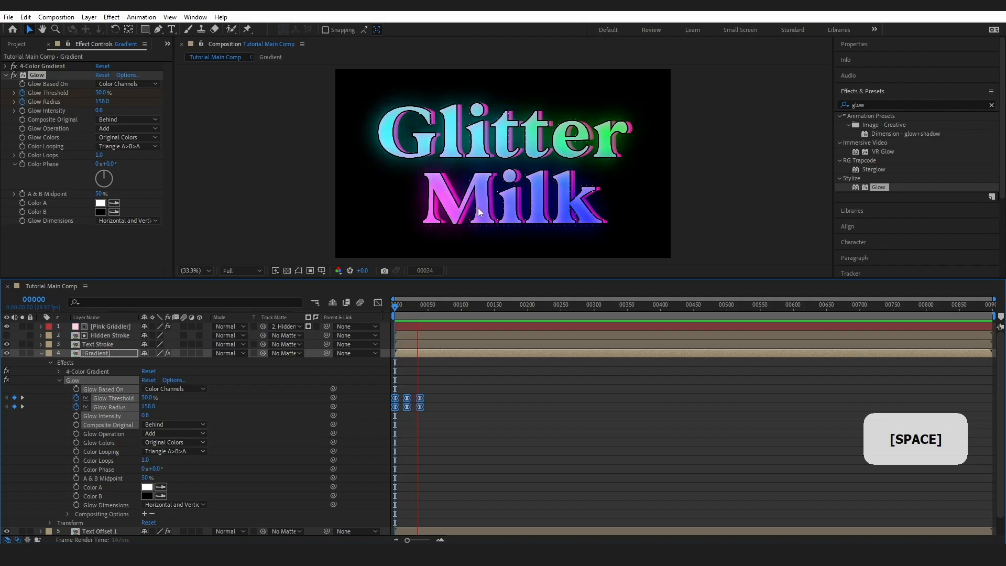
click(489, 392)
click(424, 310)
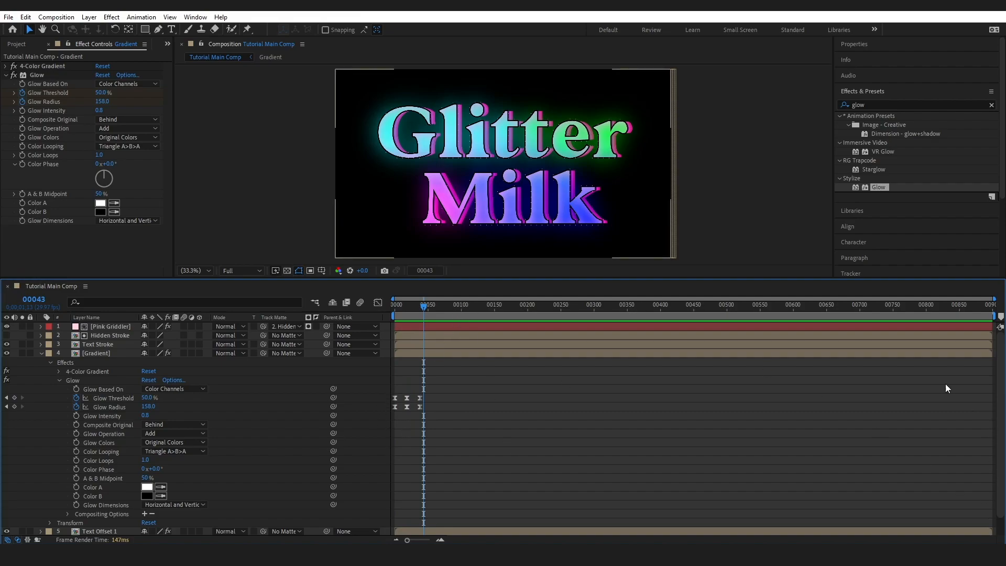
Step: Give the Gradient layer's Glow Threshold the expression loopOut() and copy the expression text
mouse_move(409, 318)
mouse_down()
mouse_move(391, 315)
mouse_move(418, 316)
mouse_move(392, 322)
mouse_up()
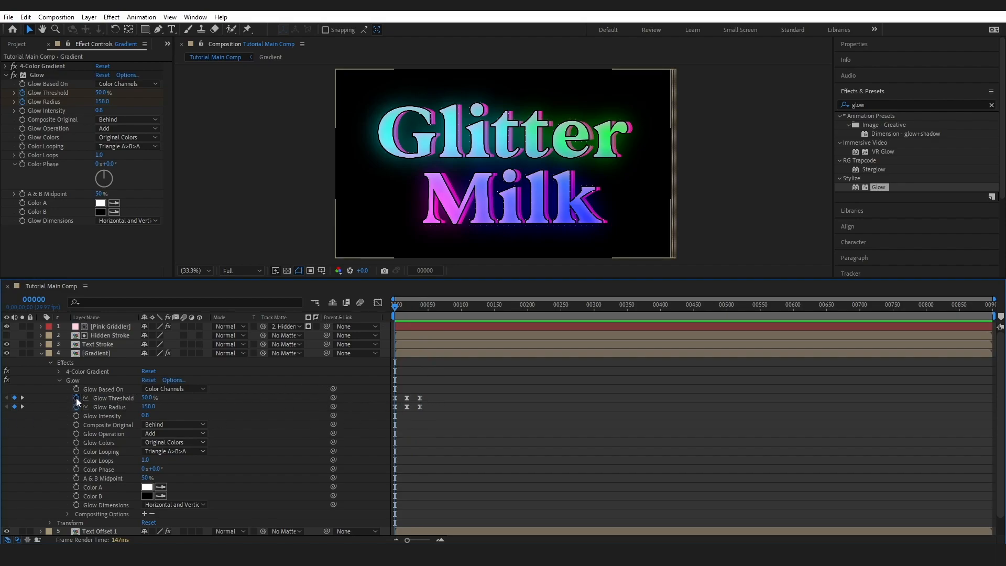
key(alt)
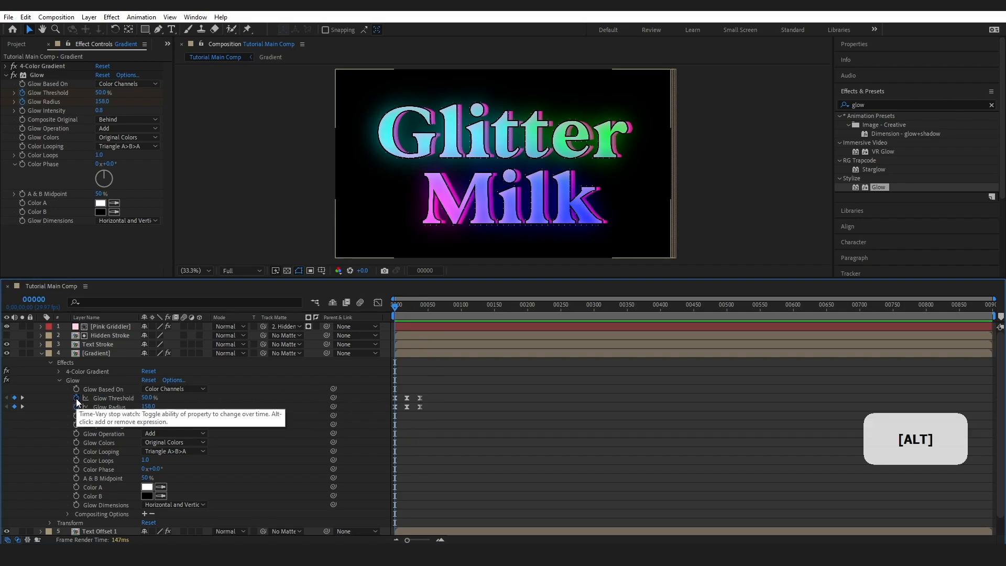
alt+click(76, 399)
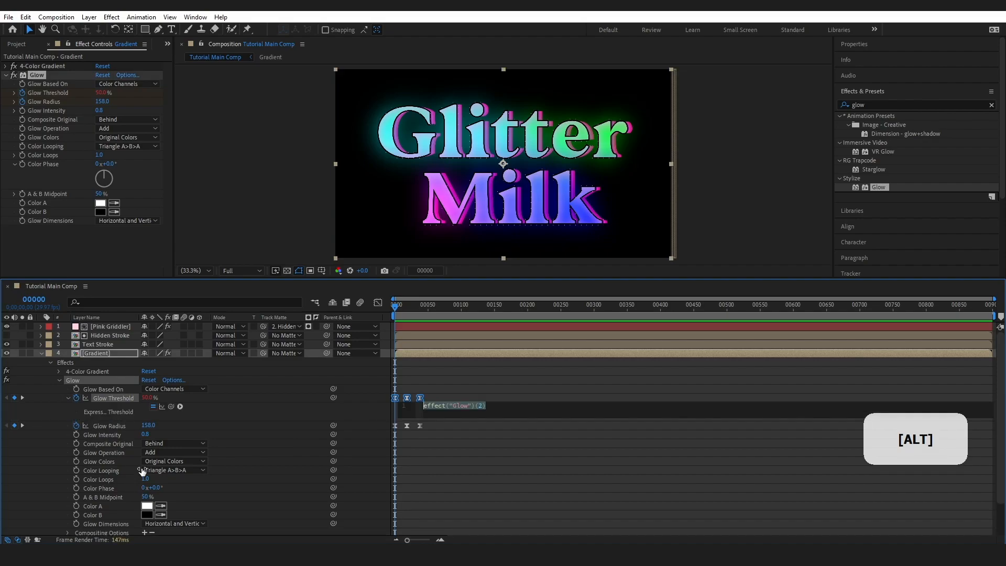
text(loopO)
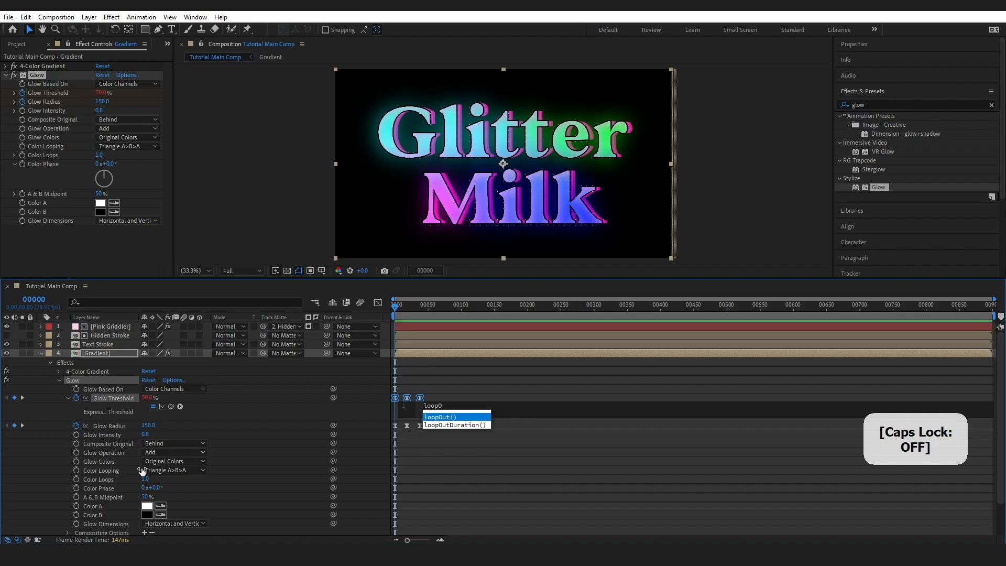
text(u)
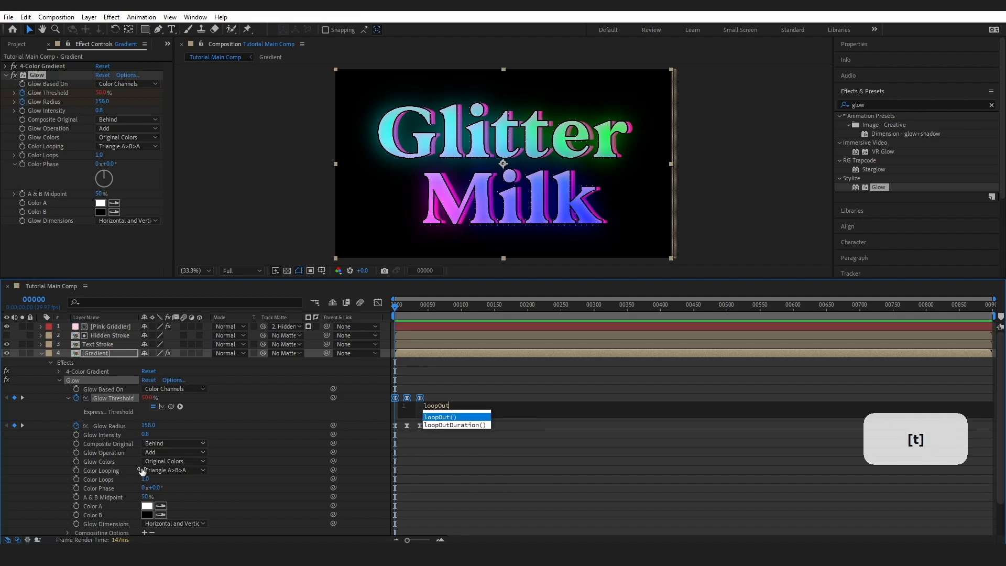
text(t())
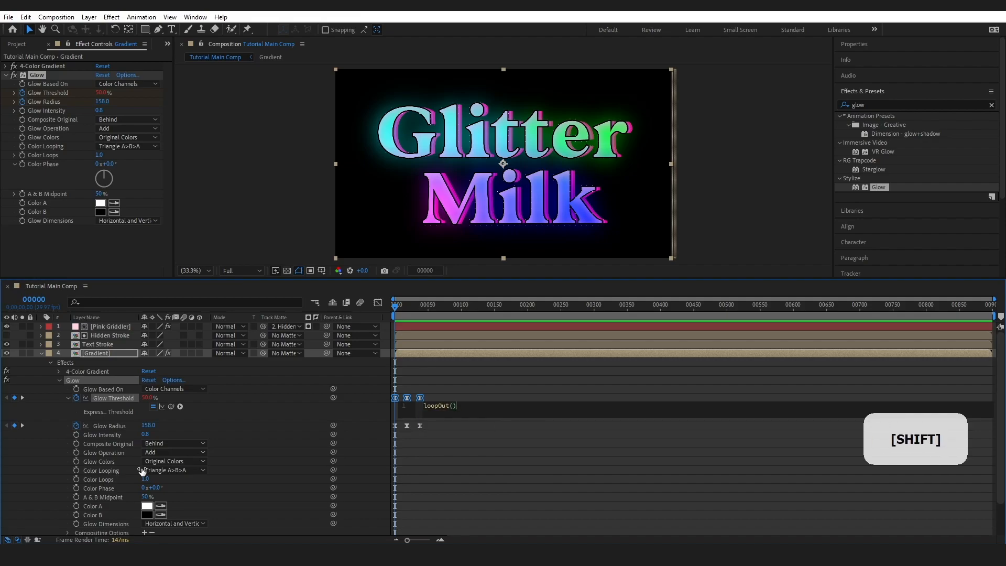
key(ctrl)
key(ctrl+a)
key(ctrl+c)
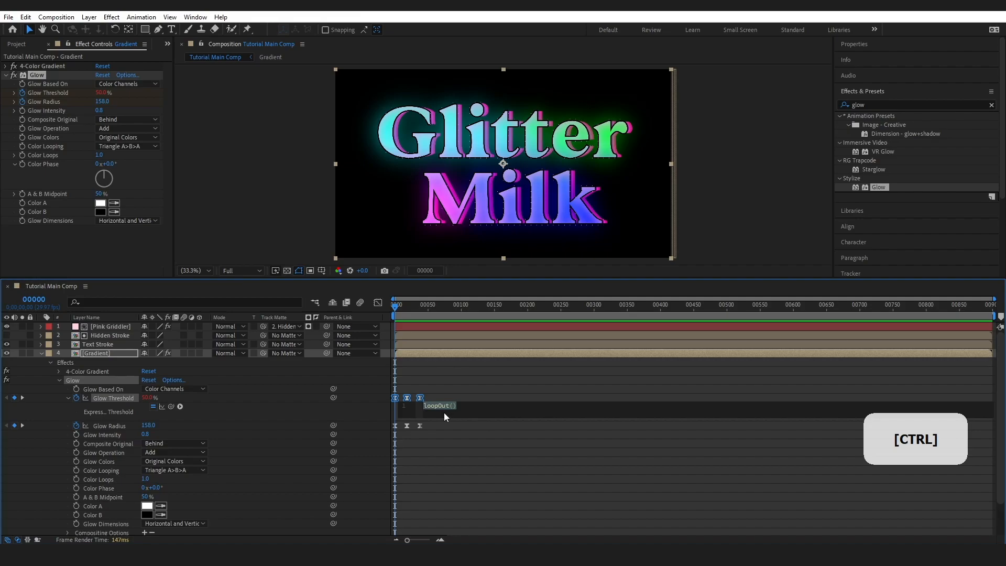
click(372, 413)
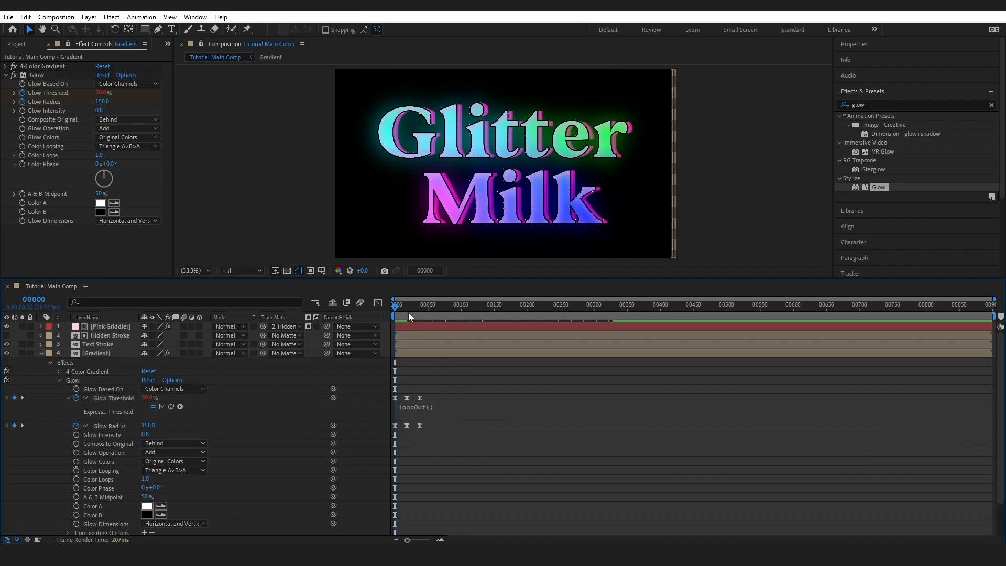
Step: Paste the copied loopOut() expression onto Glow Radius, preview the looping glow and return to frame 0
alt+click(76, 426)
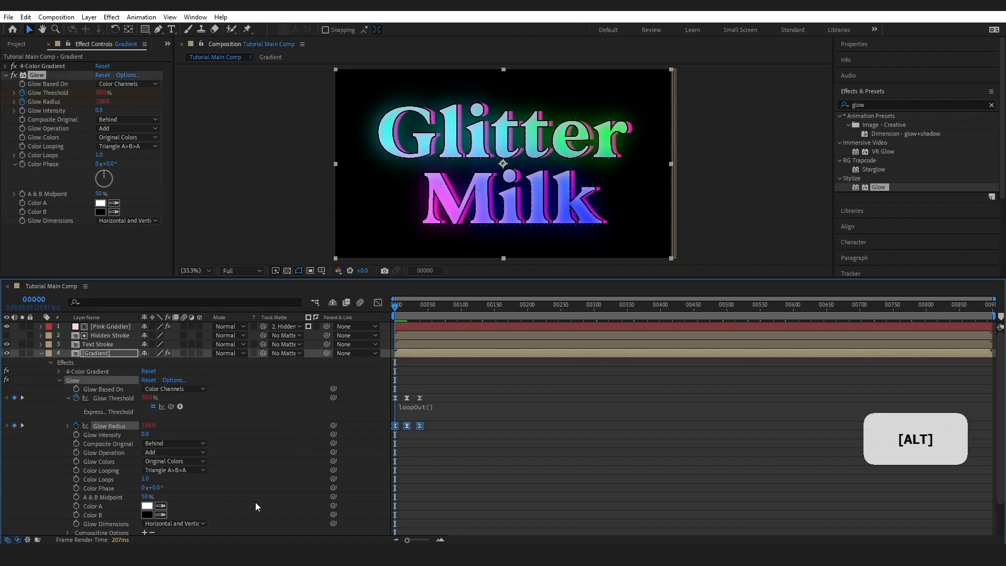
key(ctrl+v)
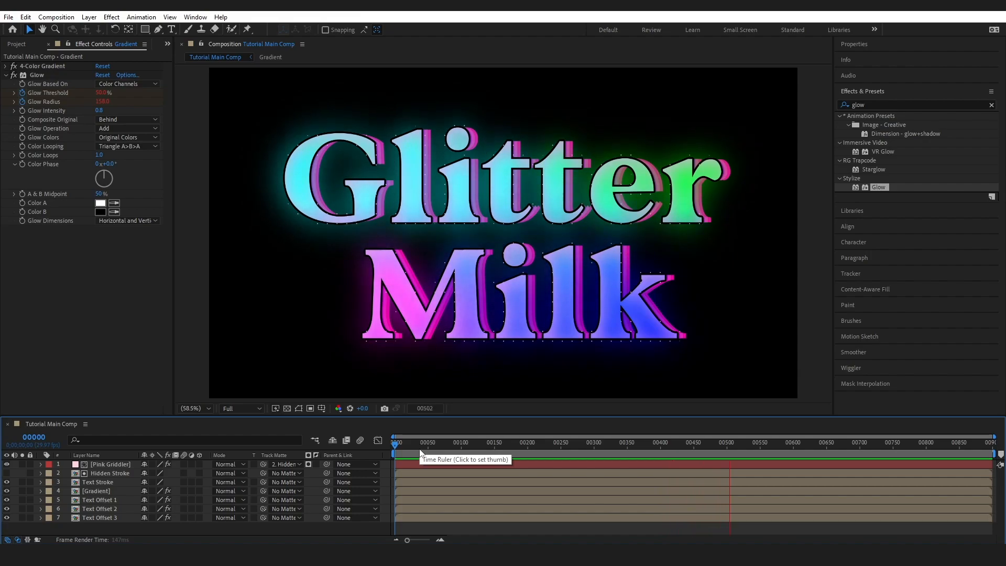
key(space)
drag(426, 444, 372, 462)
Step: Open the Gradient composition through the Text Stroke layer and add a Position animator to the Glitter Milk text
click(98, 481)
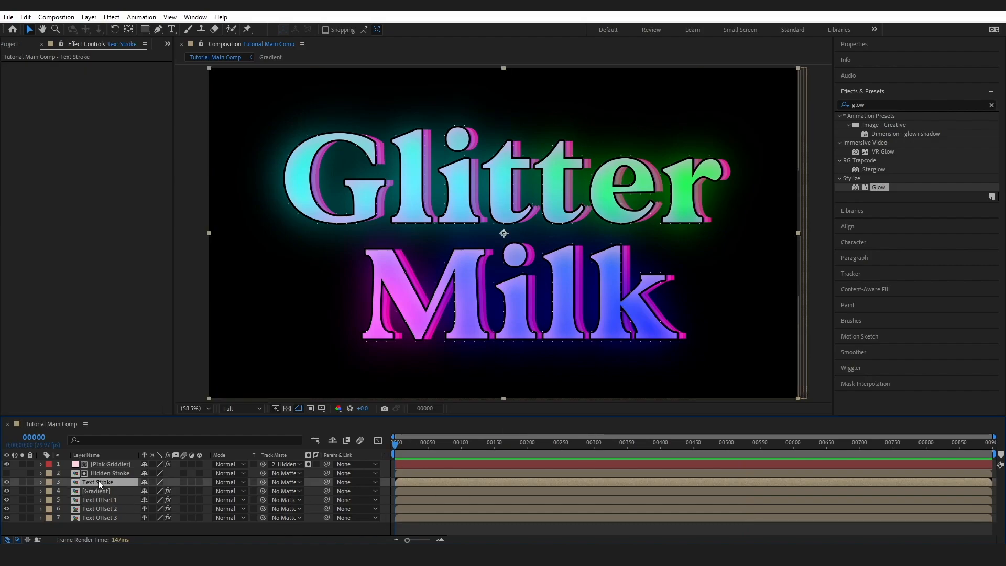
double_click(98, 481)
drag(608, 444, 646, 445)
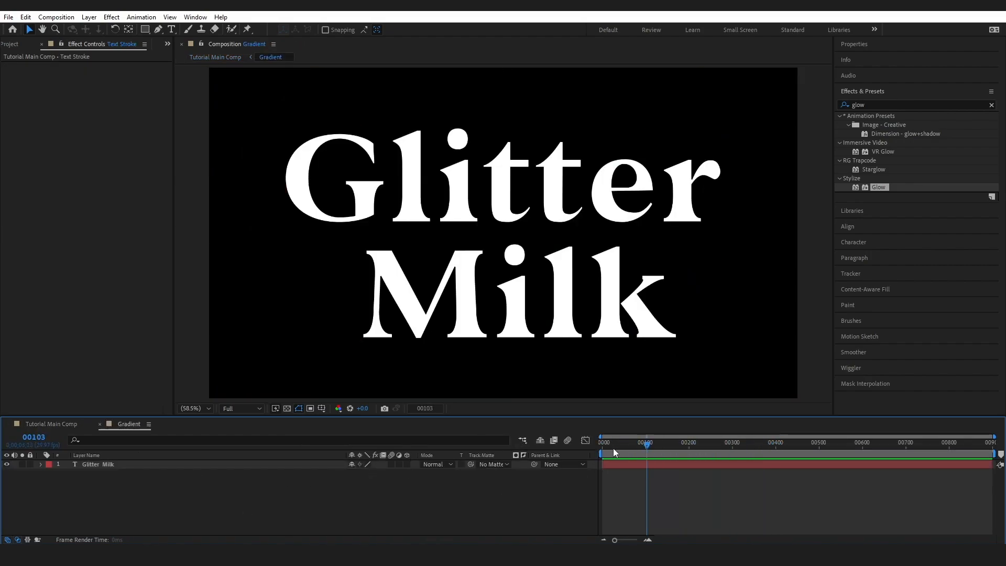
click(41, 465)
drag(201, 418, 204, 358)
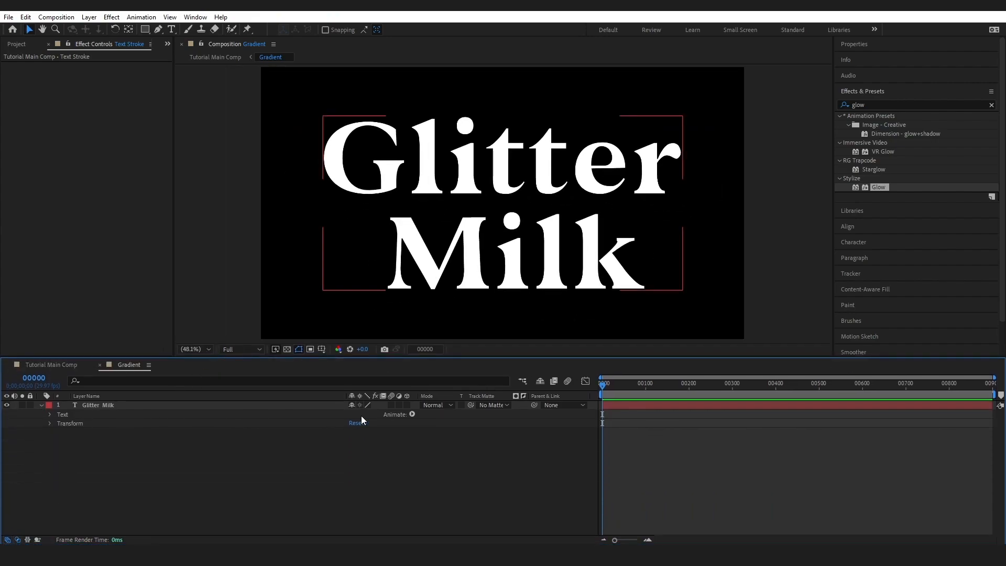
click(412, 414)
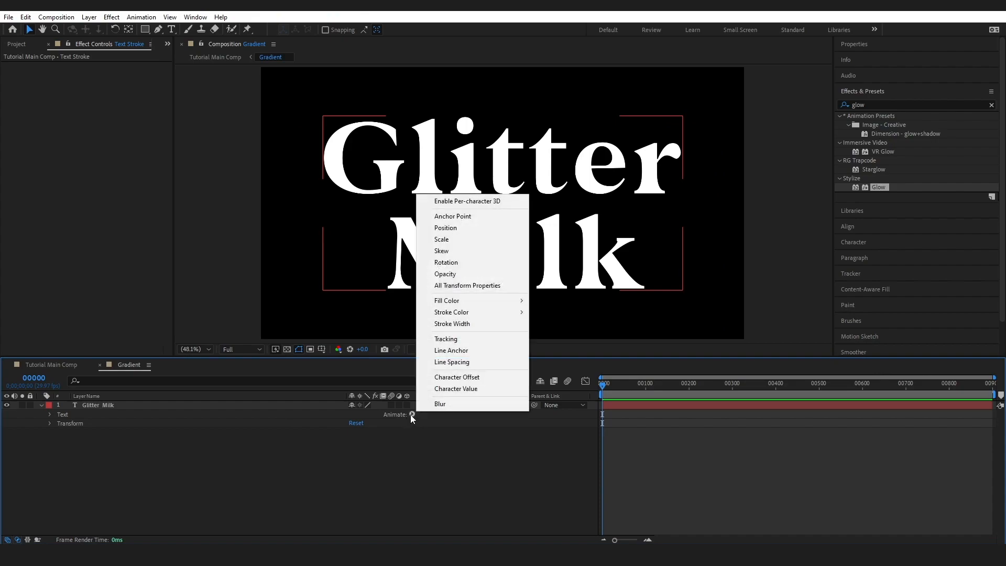
click(446, 228)
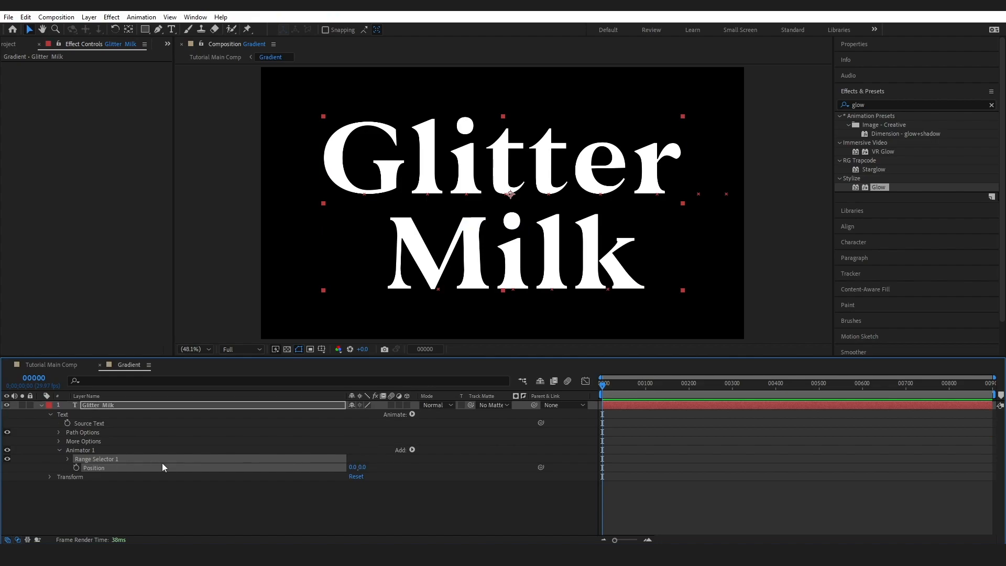
Step: Add a Rotation property and a Wiggly selector to Animator 1 of the Glitter Milk text
click(412, 449)
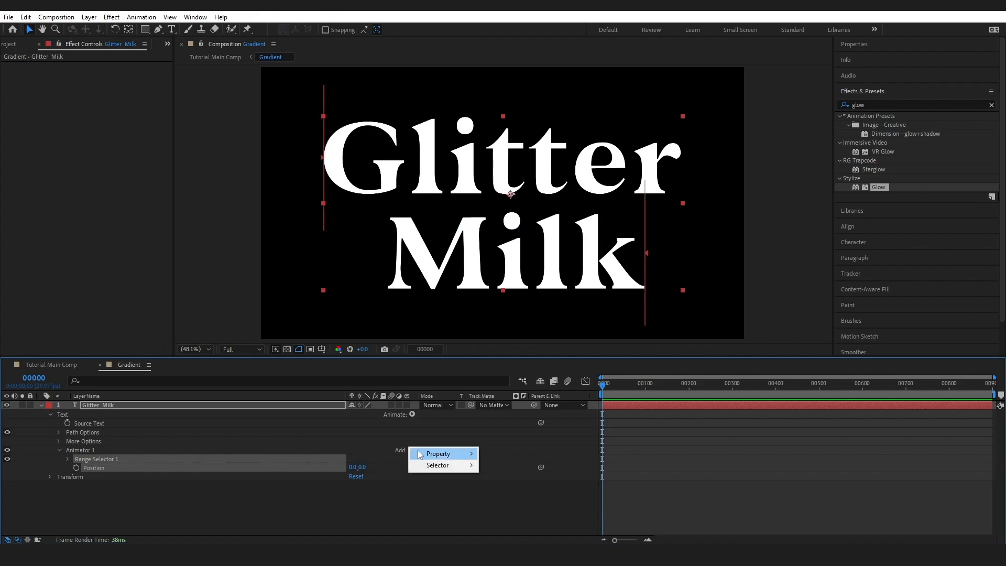
mouse_move(446, 453)
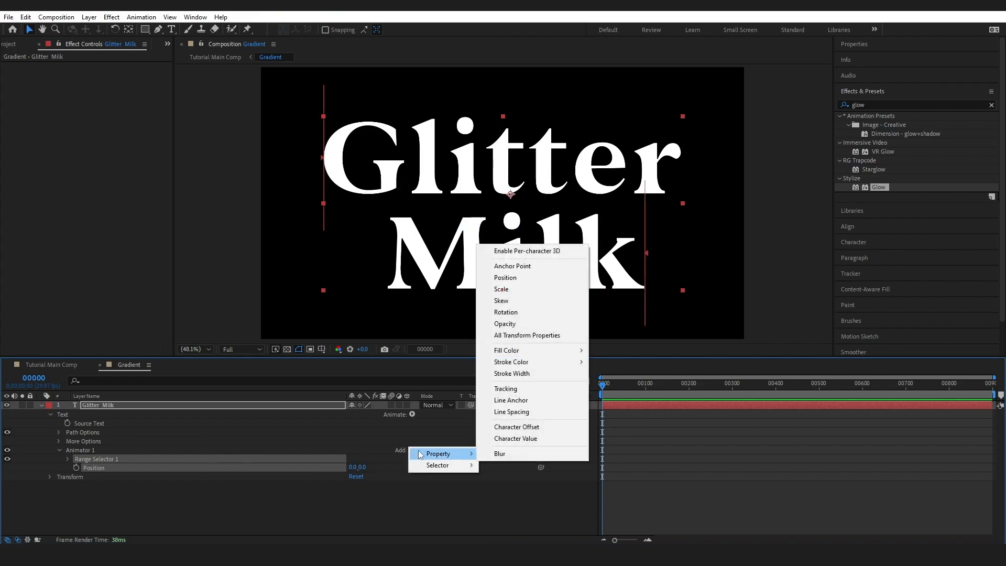
click(530, 313)
key(ctrl)
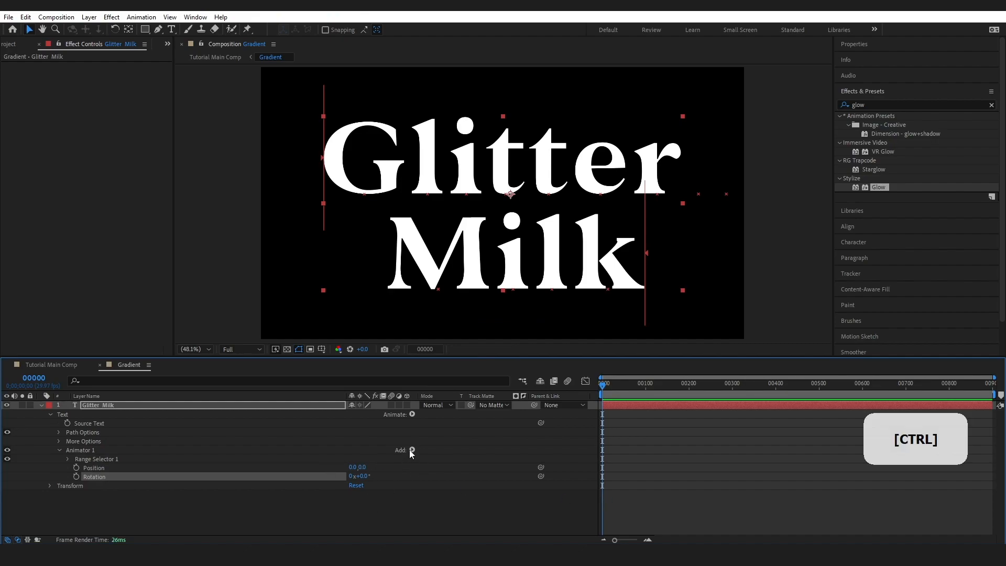
click(411, 449)
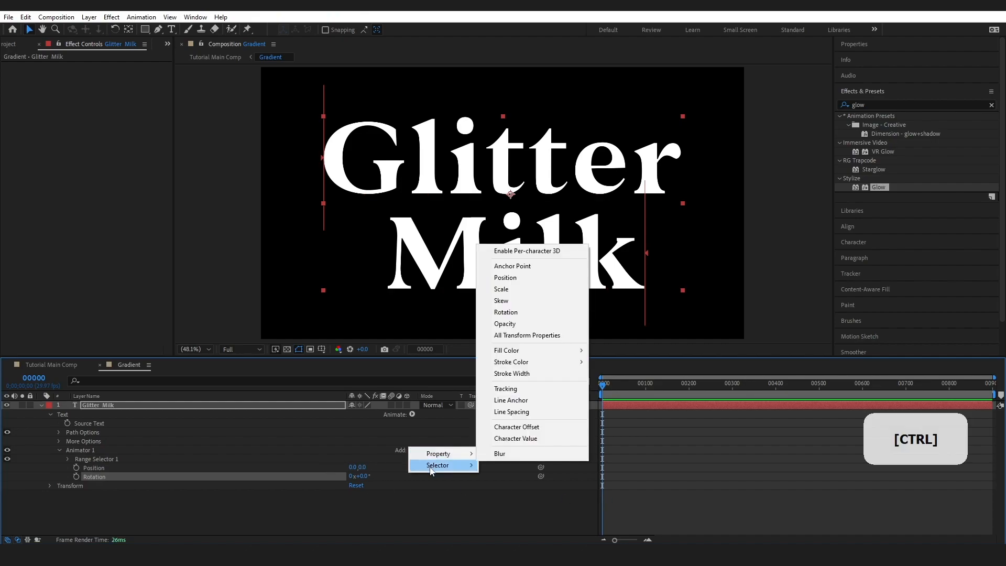
mouse_move(431, 466)
click(504, 477)
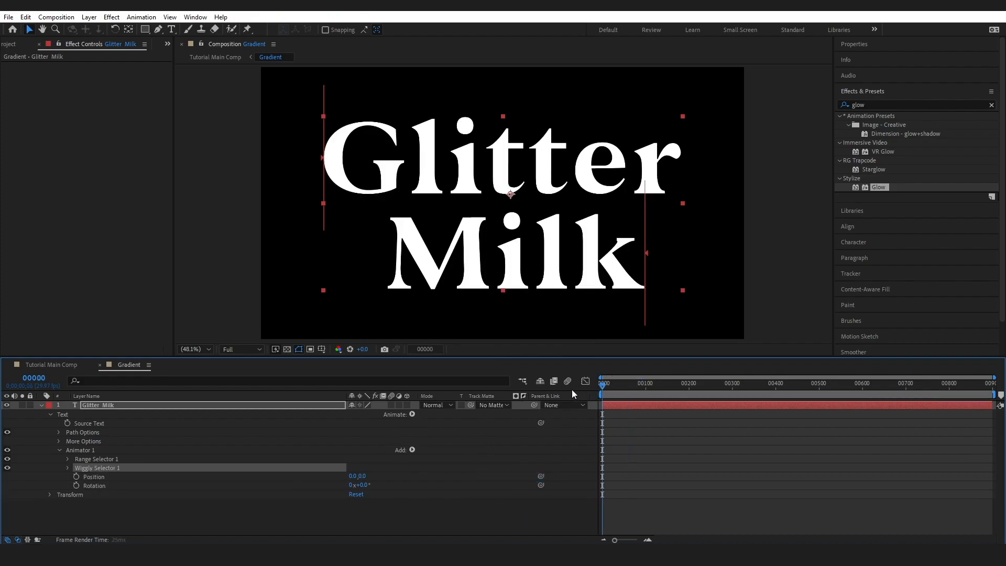
Step: Set Animator 1's Position to 10, 10 and Rotation to 5°, and preview the wiggling letters
drag(437, 357, 436, 335)
key(ctrl)
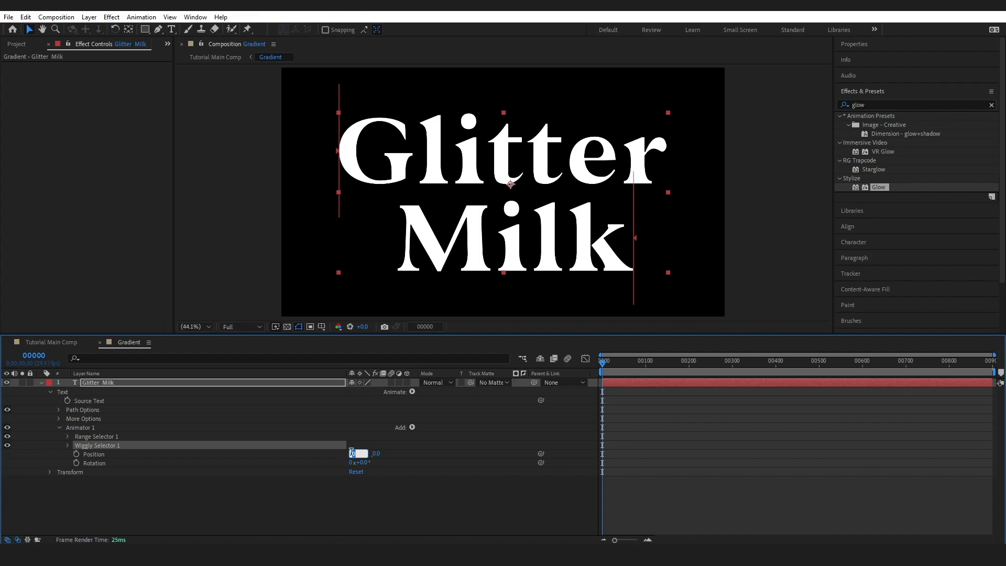
text(10)
key(Tab)
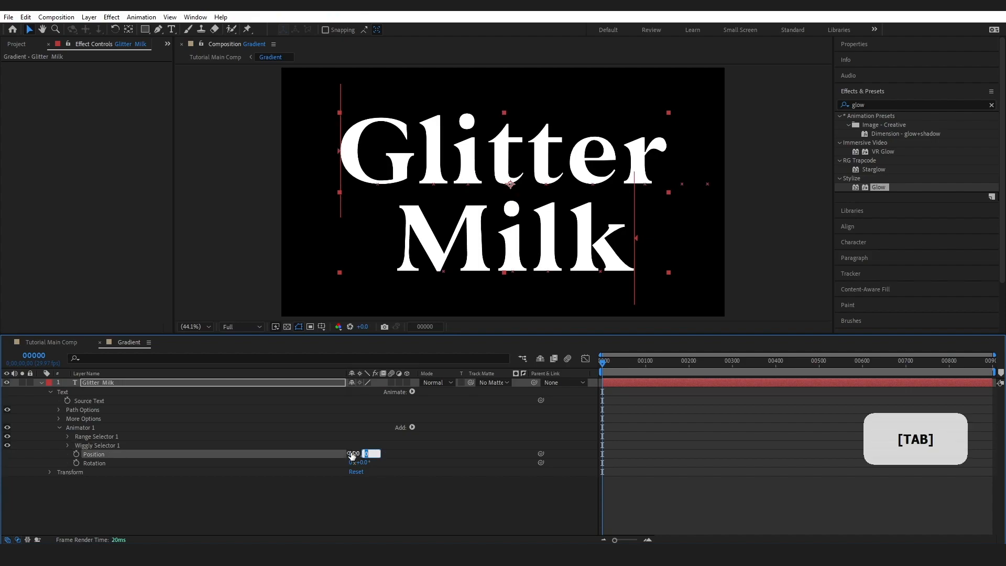
click(368, 530)
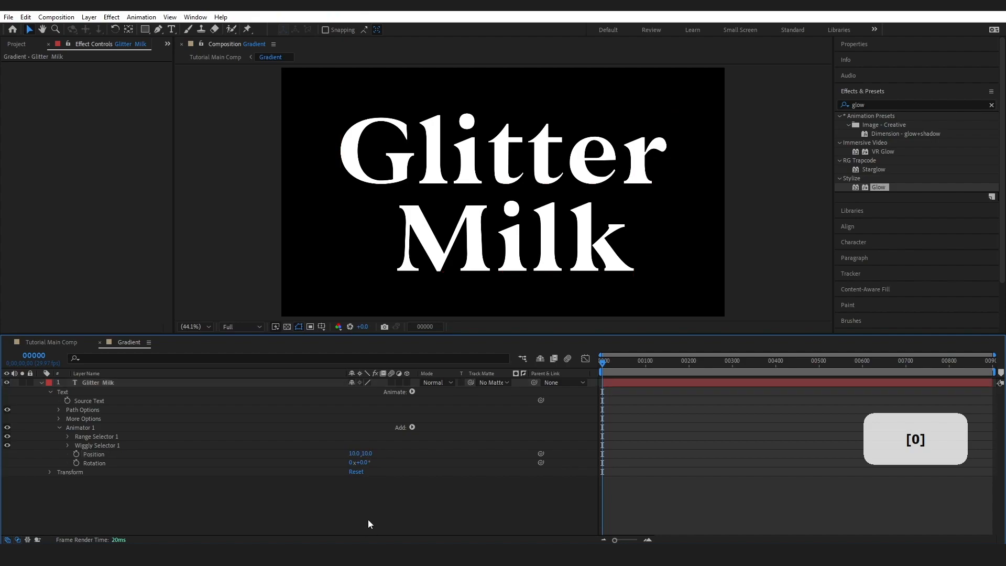
text(5)
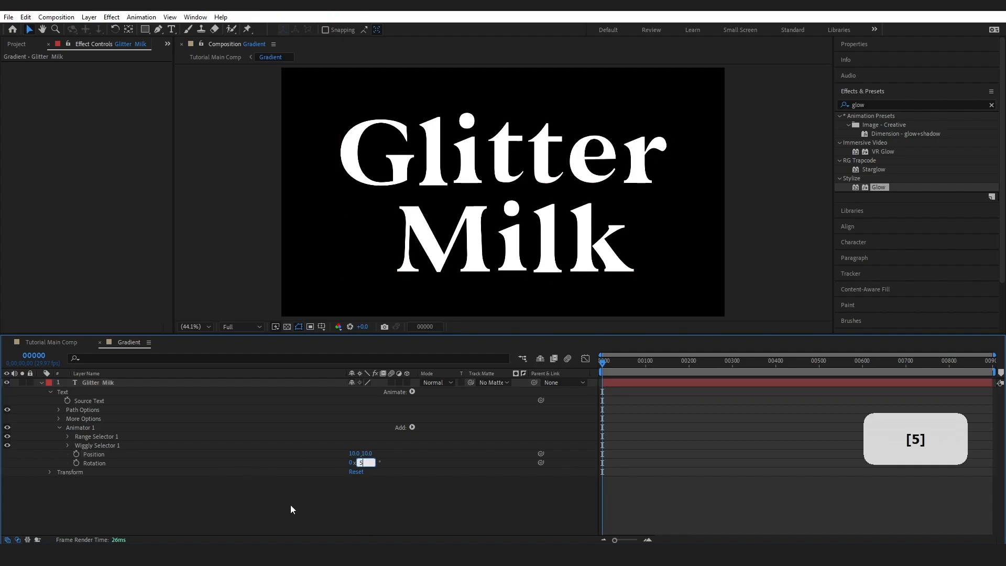
click(290, 507)
key(space)
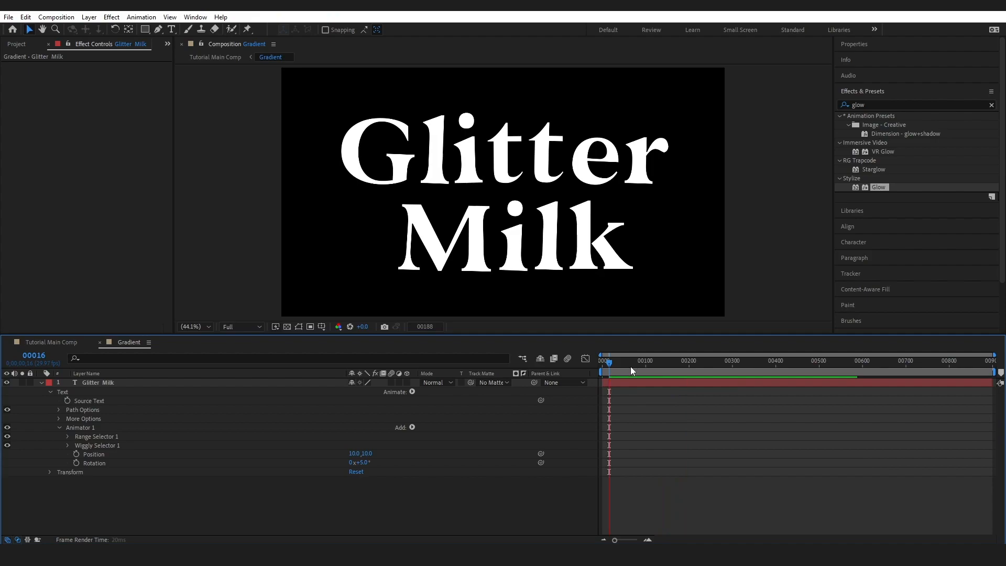
click(636, 366)
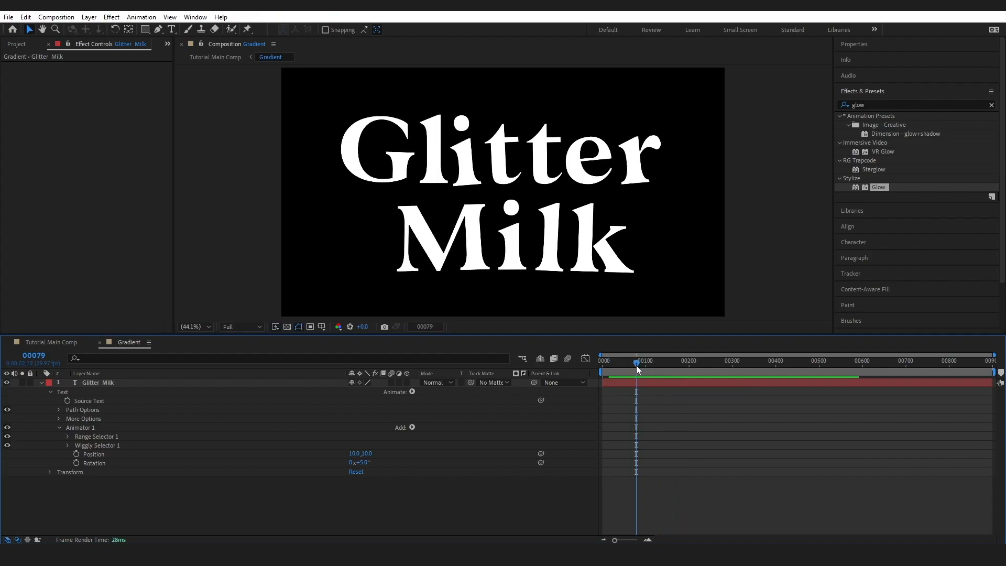
Step: Set Wiggly Selector 1's Wiggles/Second to 0.5 and its Correlation to 20%
click(68, 445)
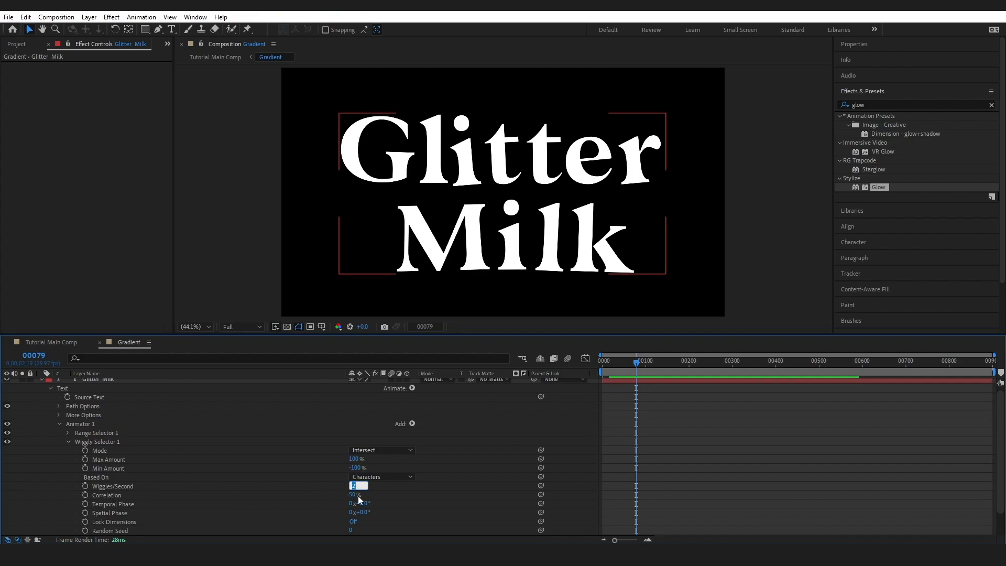
text(0.5)
click(389, 502)
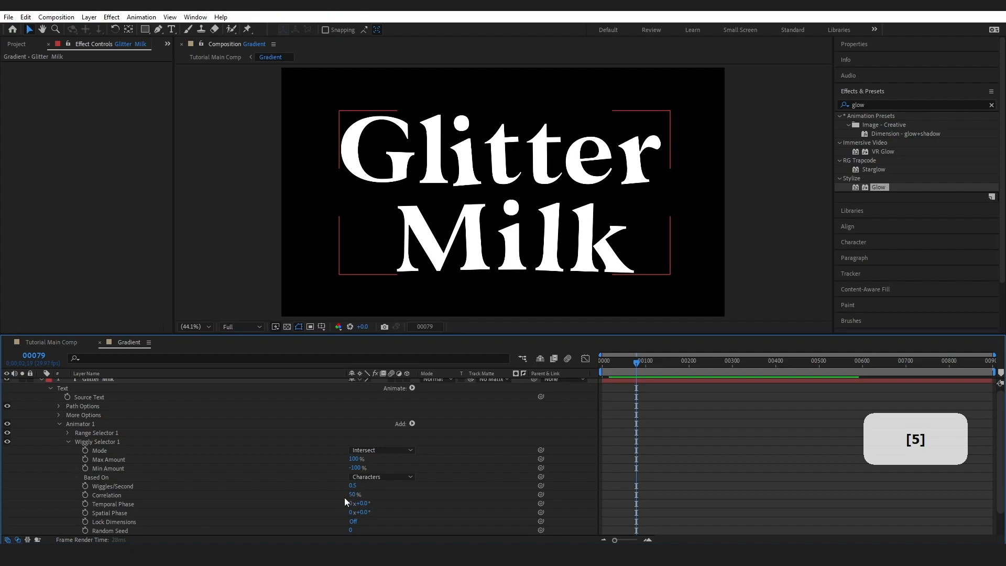
drag(354, 495, 419, 495)
drag(618, 365, 694, 366)
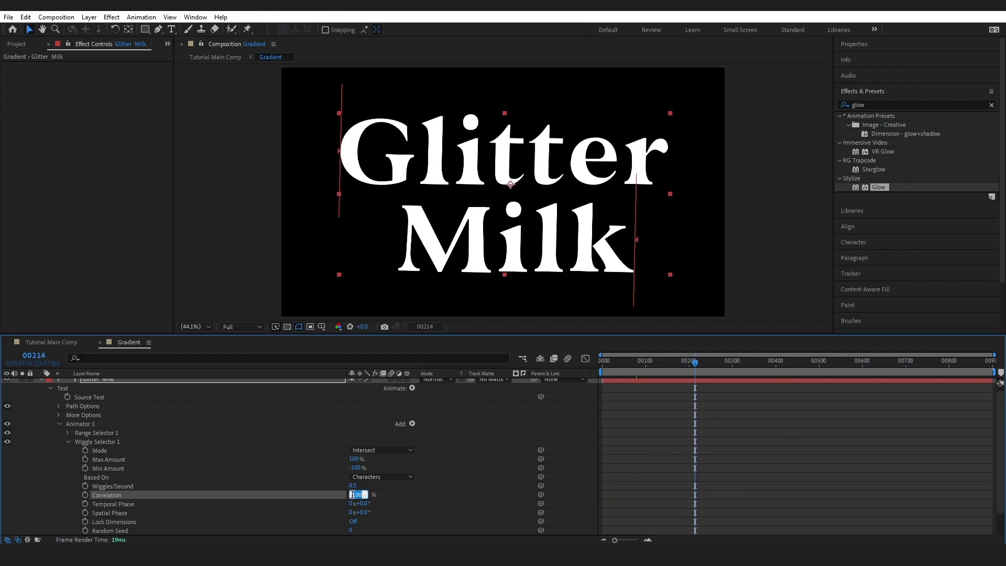
text(20)
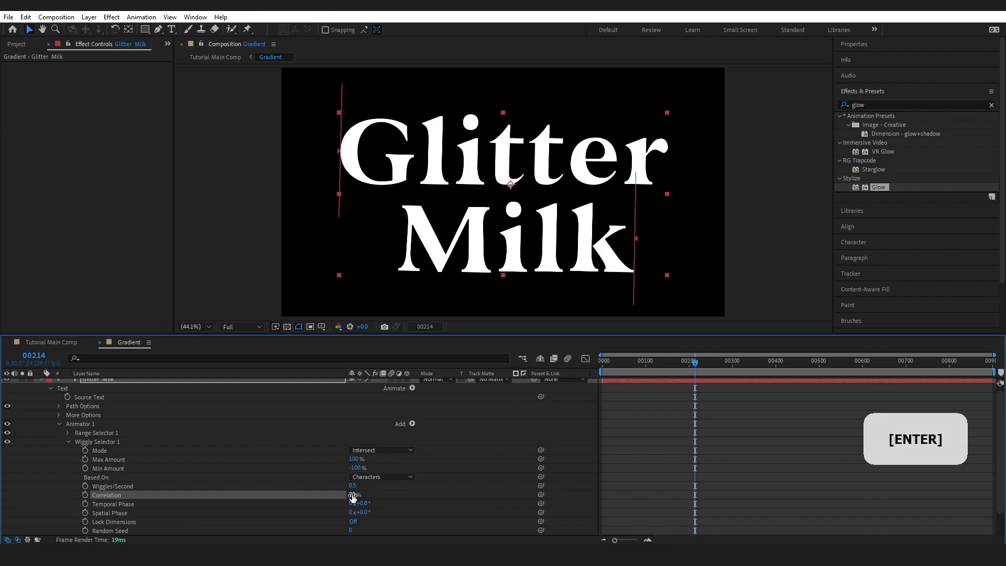
Step: Return to Tutorial Main Comp and play back the wiggling, glowing title
click(53, 344)
key(space)
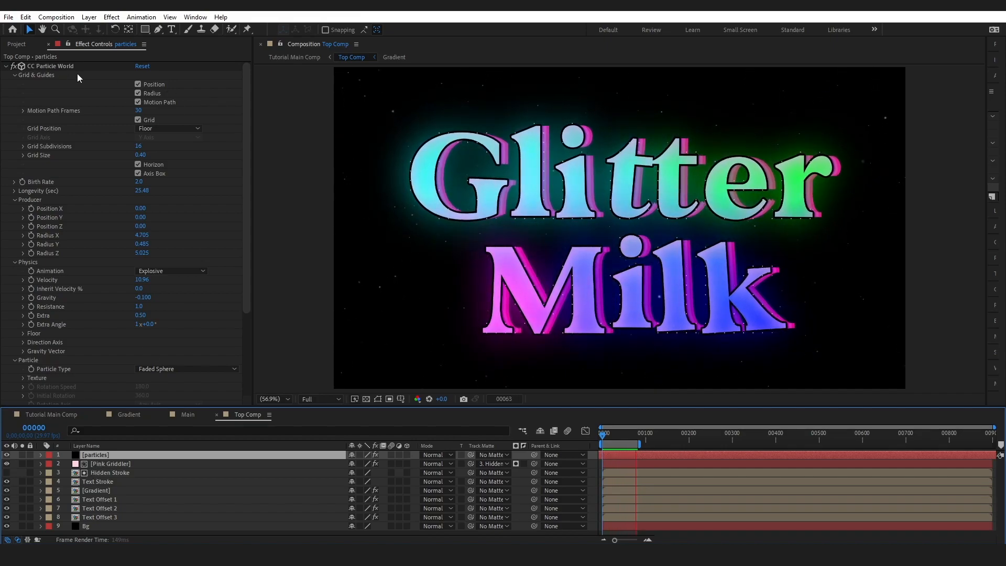
Step: Examine the CC Particle World settings of the particles layer in Top Comp
drag(246, 197, 255, 247)
scroll(59, 143, up, 3)
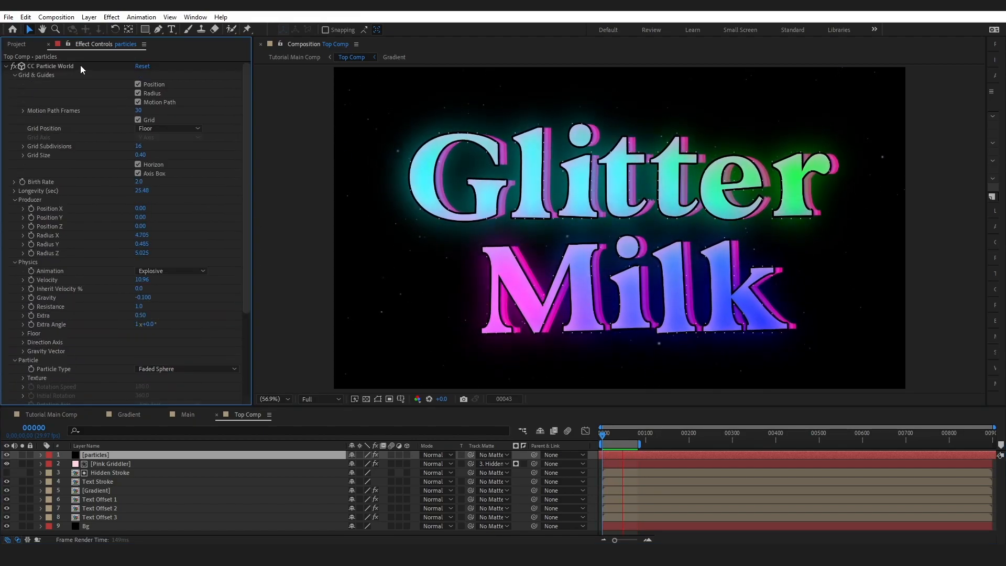